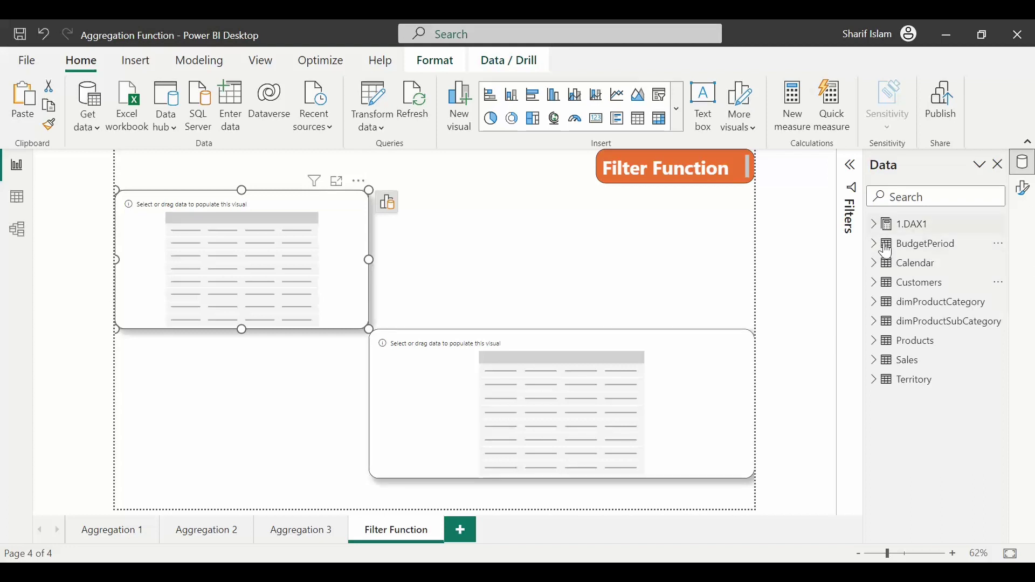
Expand the 1.DAX1 measure table and collapse its 5. MAX-MIN-AVG folder
left_click(875, 224)
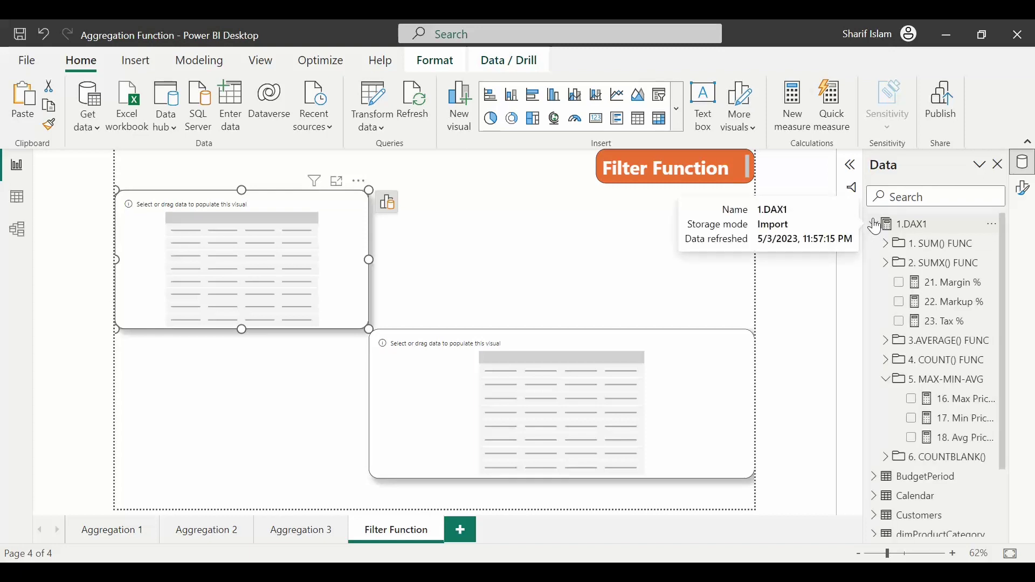
left_click(885, 264)
left_click(885, 263)
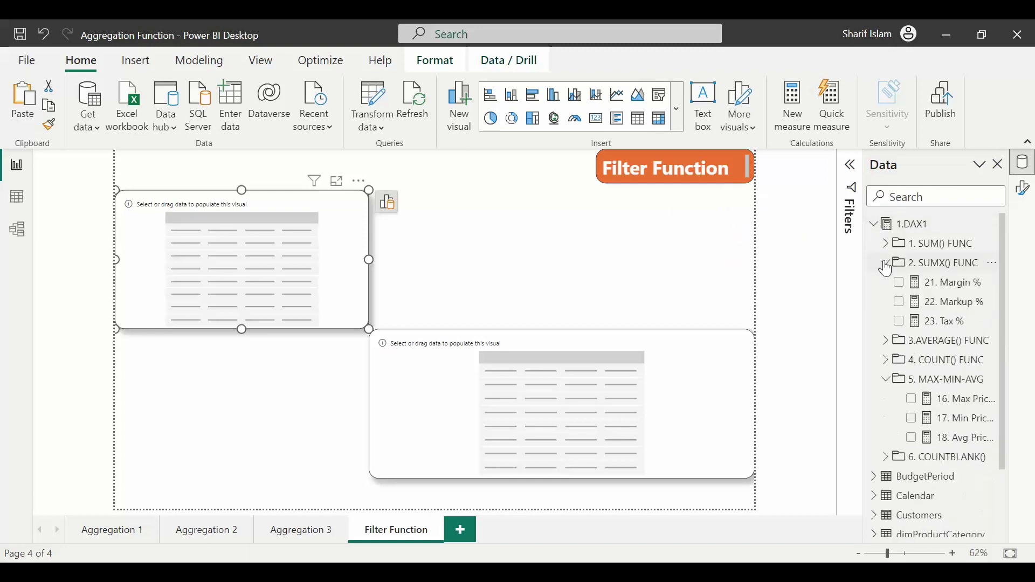
left_click(890, 380)
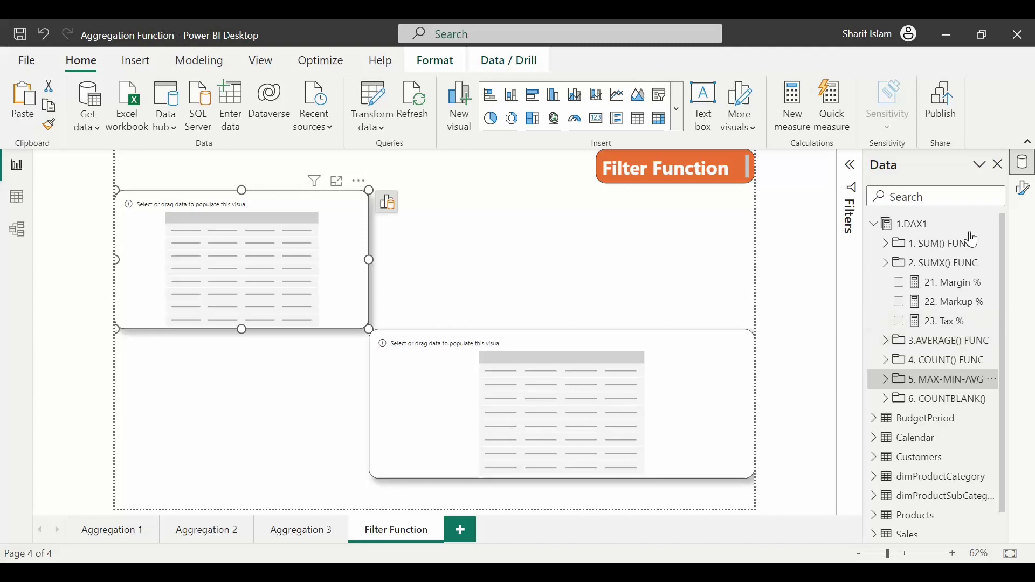
Create a new measure in the 1.DAX1 table named "24. Total Male Customers"
left_click(897, 223)
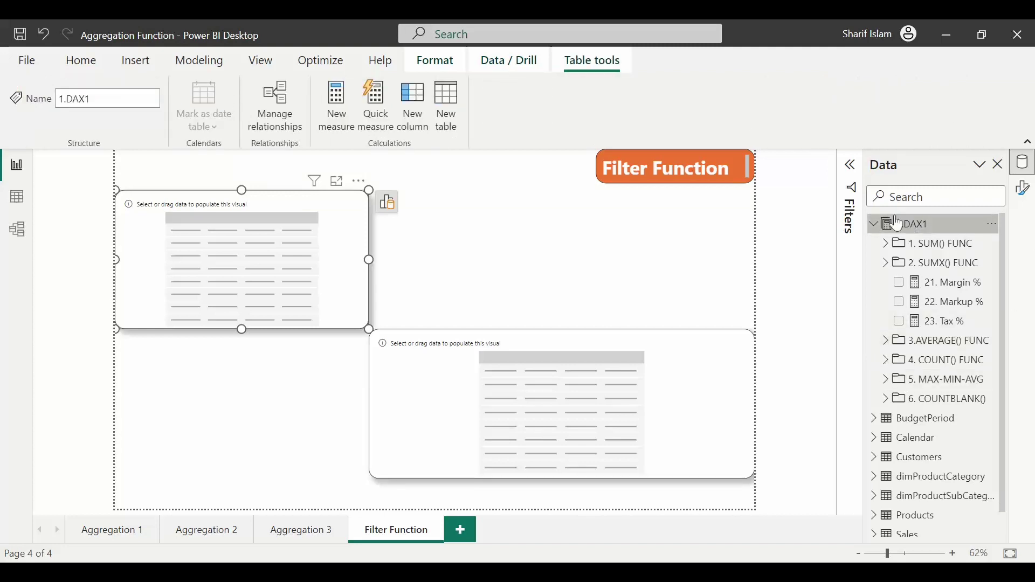
left_click(338, 116)
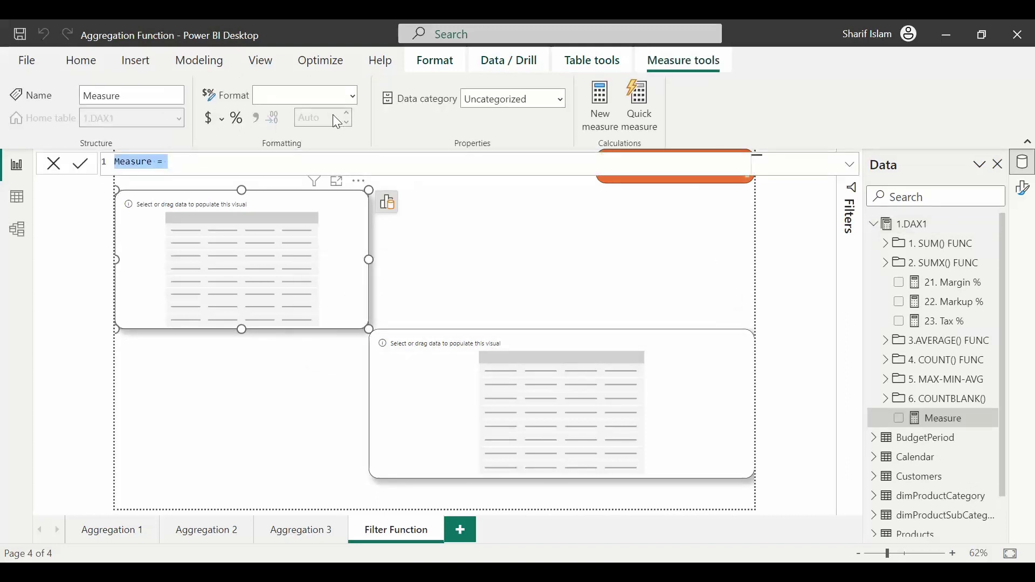
type("24")
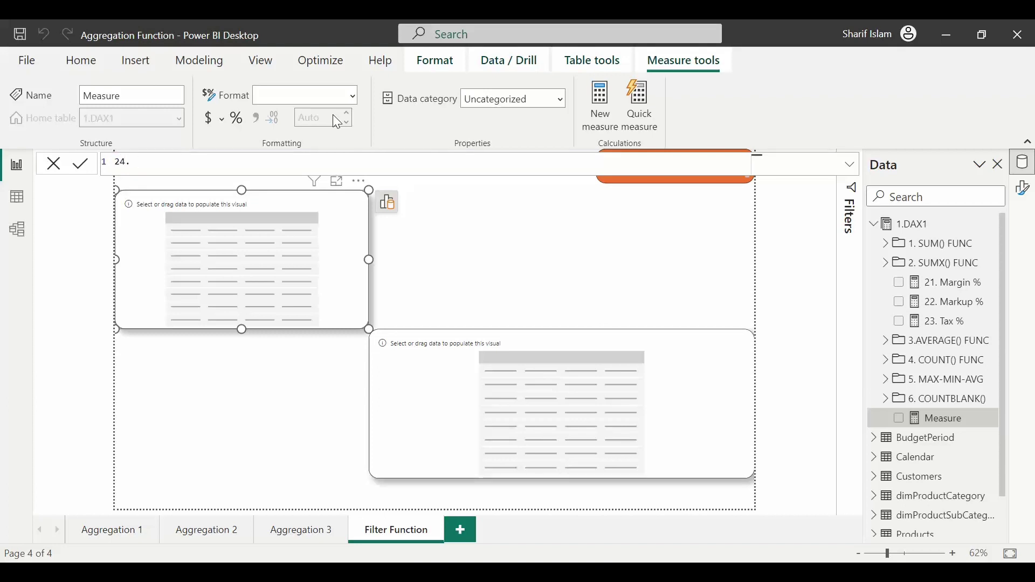
type(". Total Male")
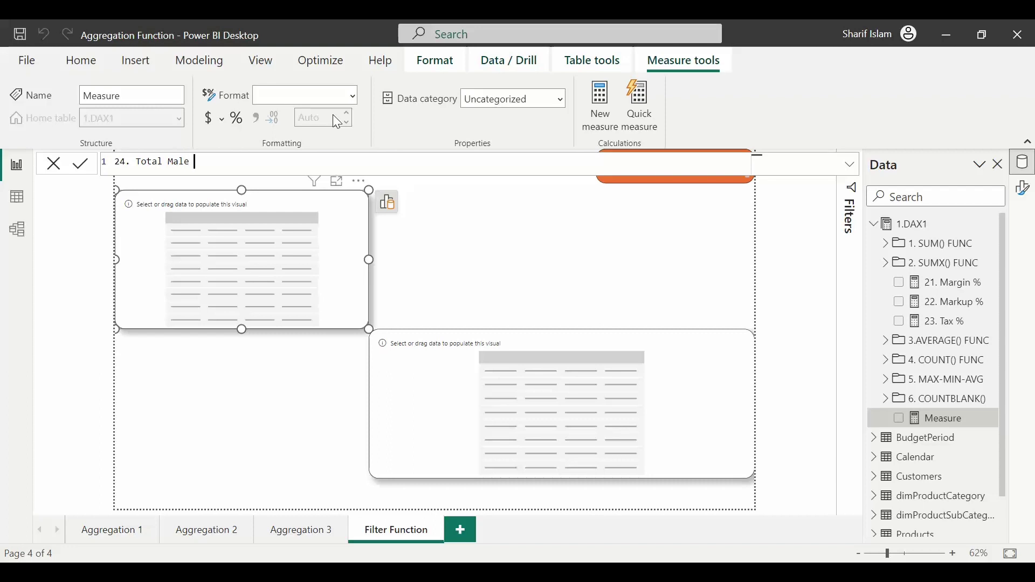
type(" Customers =")
Begin the measure's formula with CALCULATE, using '1.DAX1'[15. Total Number of Customers] as its expression
type("c")
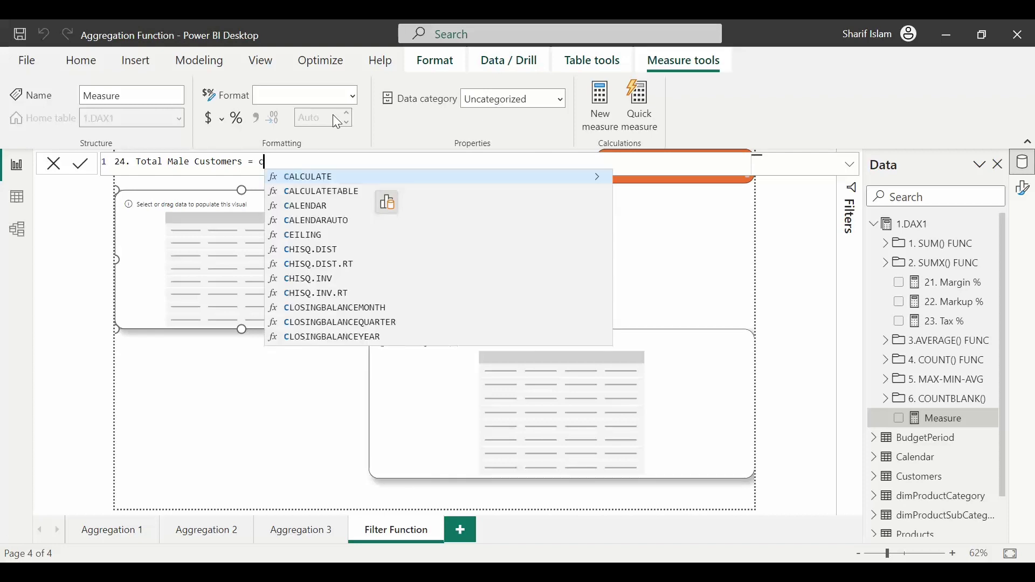
type("alcu")
key("Tab")
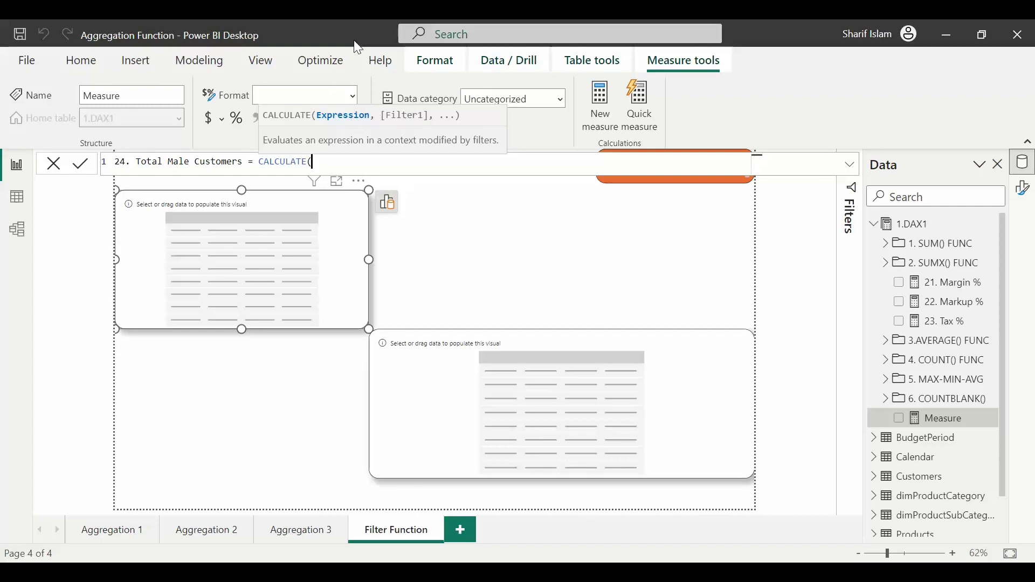
type("dax")
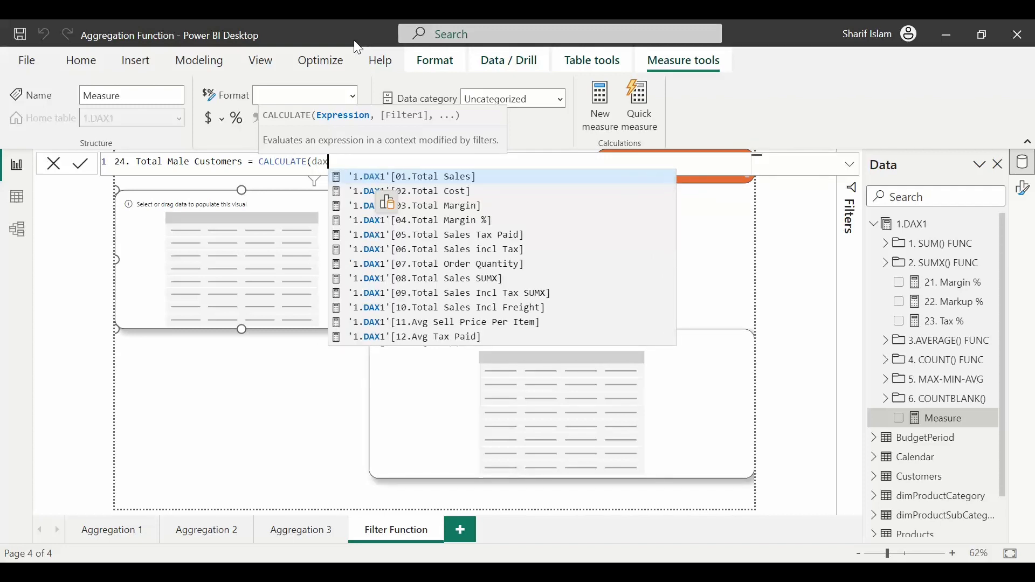
key("Down")
key("Down")
key("Down")
key("Down")
key("Down")
key("Down")
key("Down")
key("Down")
key("Down")
key("Down")
key("Down")
key("Down")
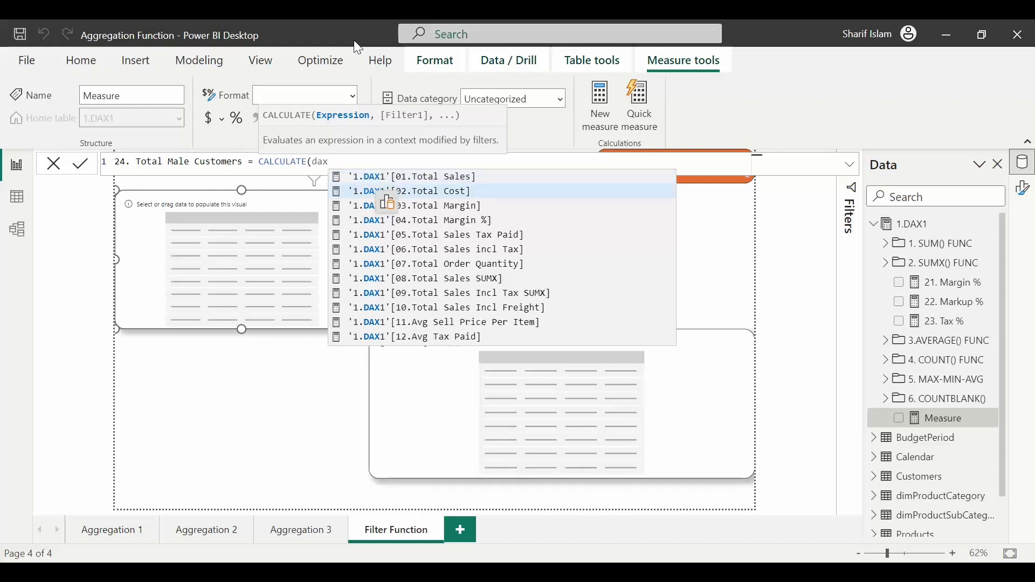
key("Down")
key("Down")
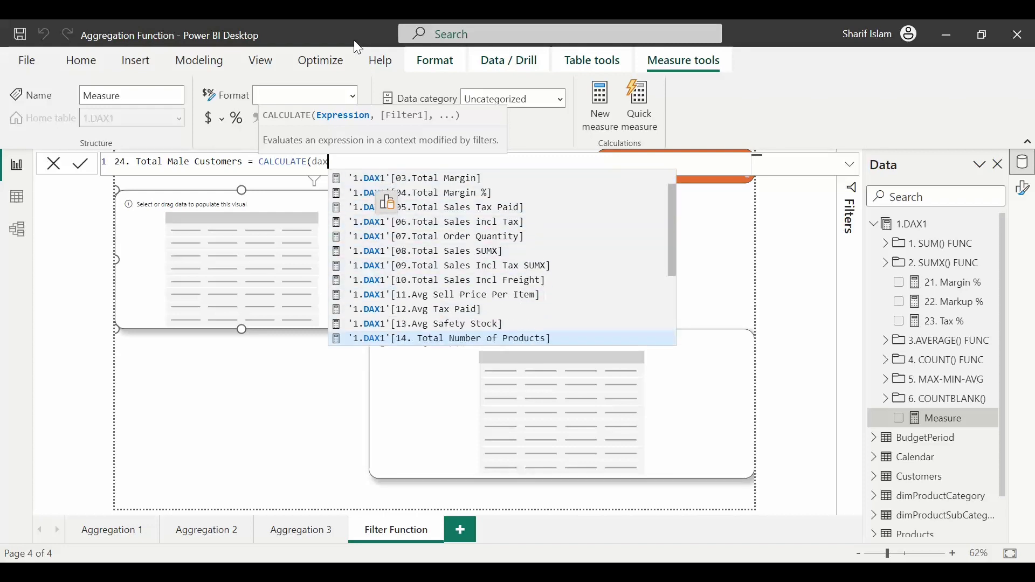
key("Down")
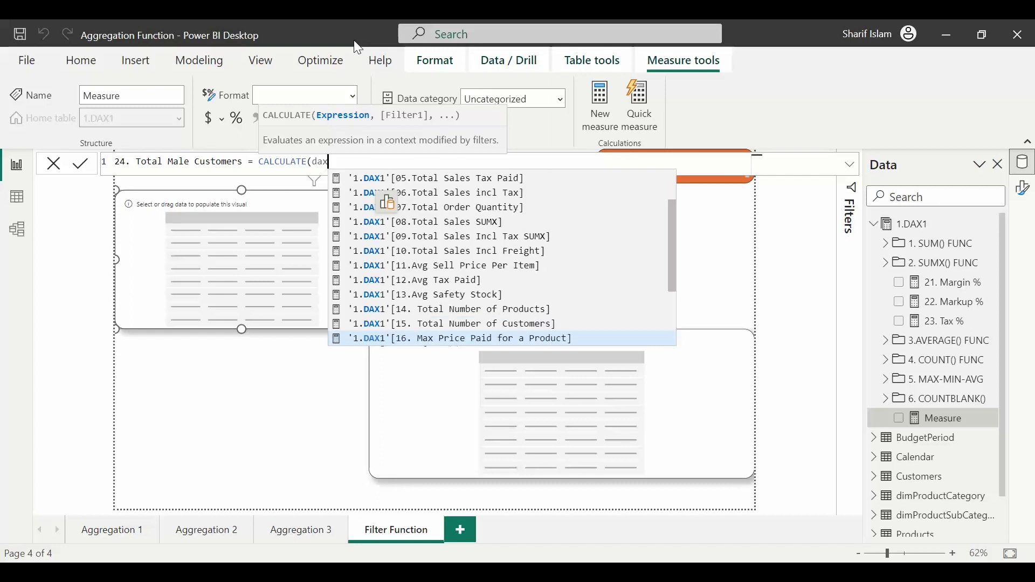
key("Up")
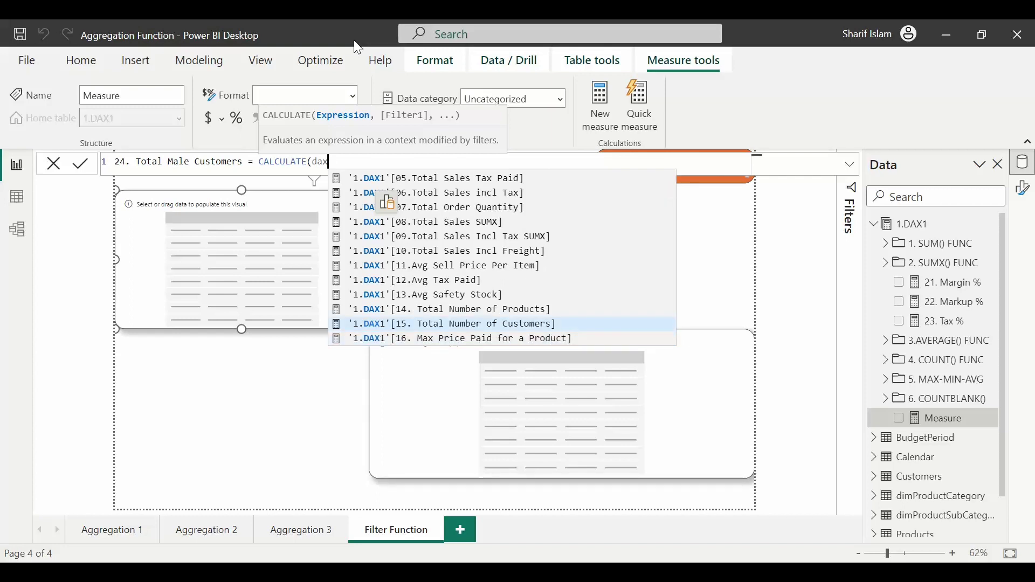
key("Tab")
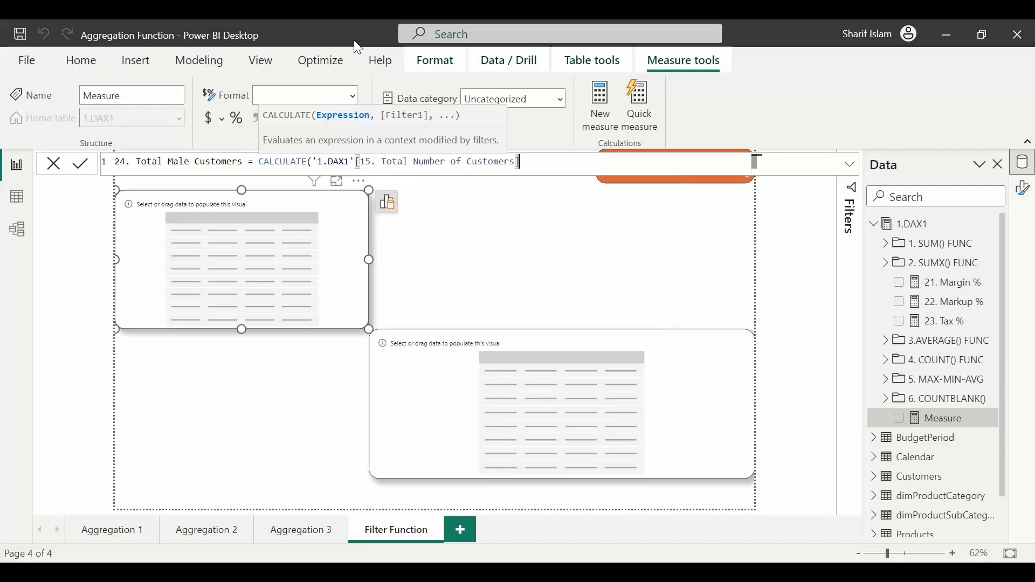
Add the filter Customers[Gender]="M" to the CALCULATE formula, close it and commit the measure
type(",")
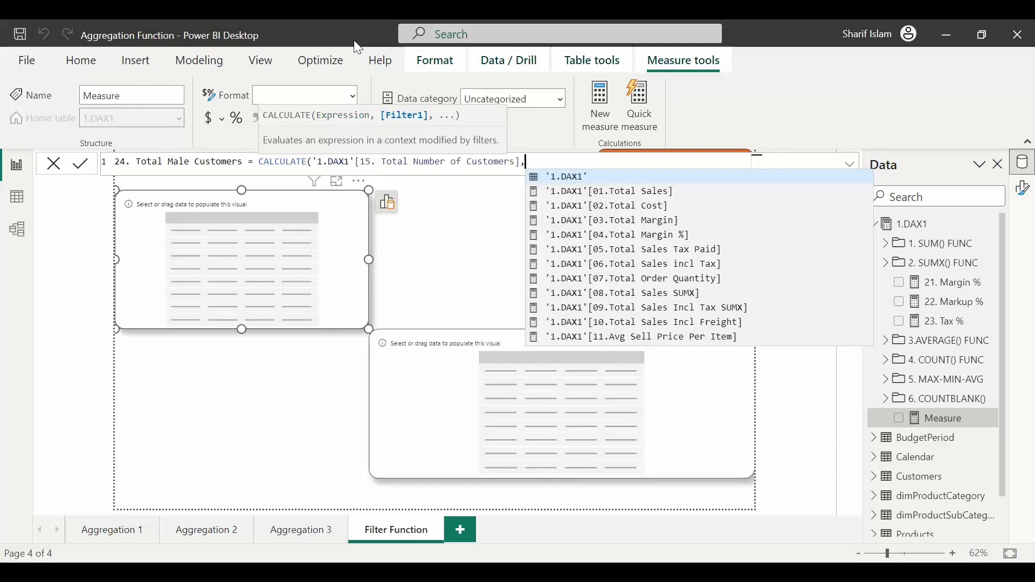
type("cus")
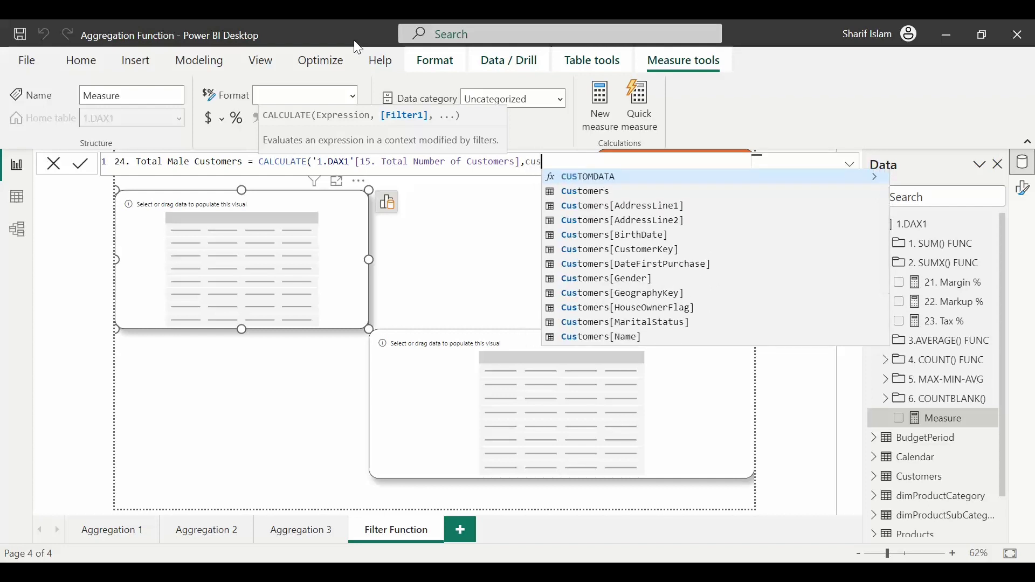
key("Down")
key("Tab")
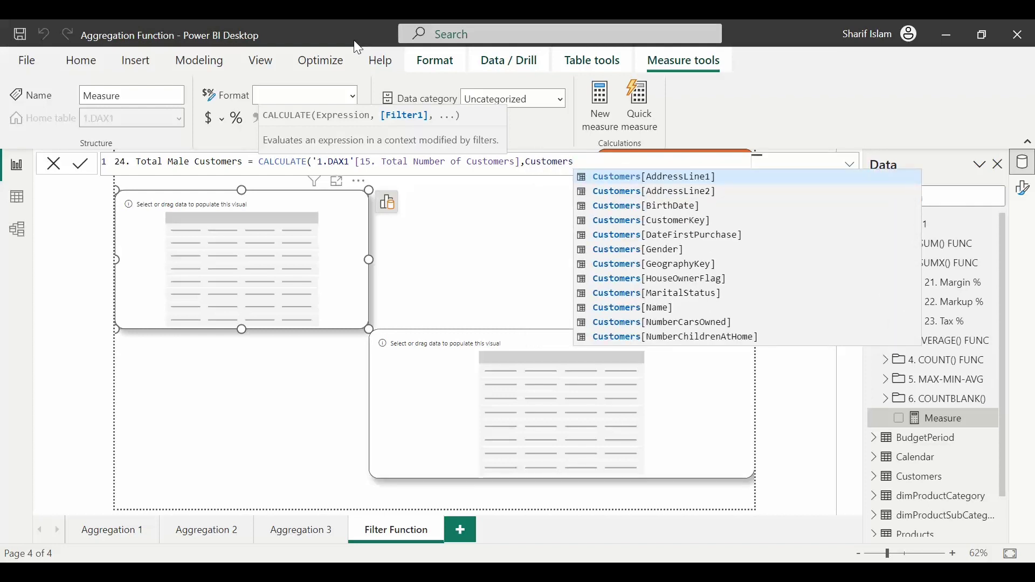
key("Down")
key("Down")
key("Down")
key("Down")
key("Down")
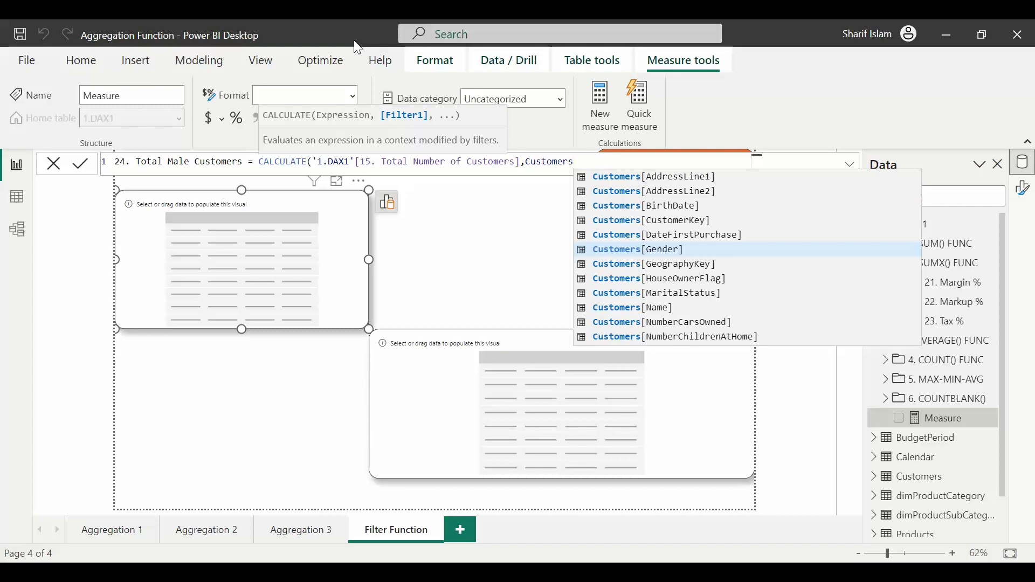
key("Tab")
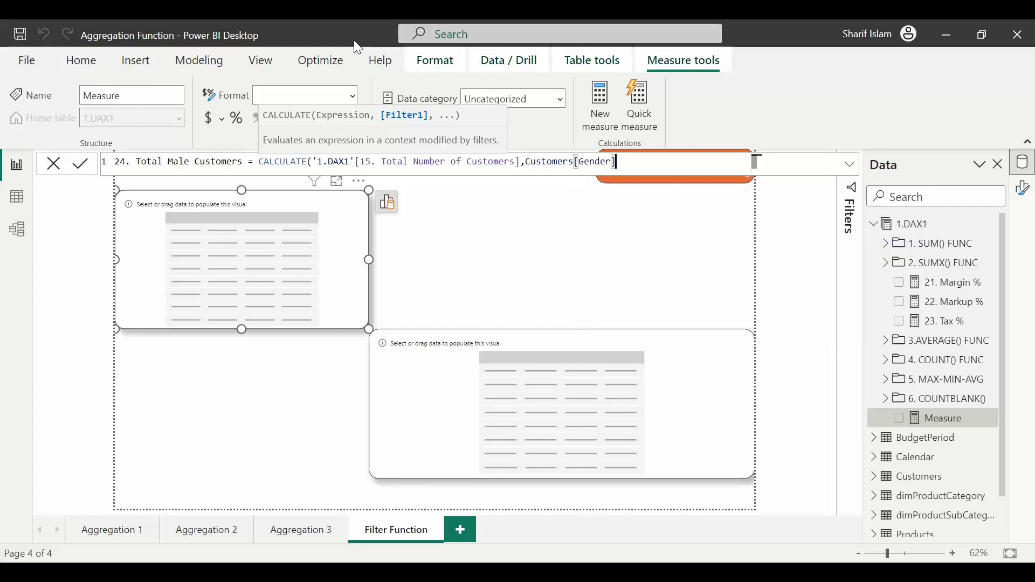
type("=")
type("\"M")
type(")")
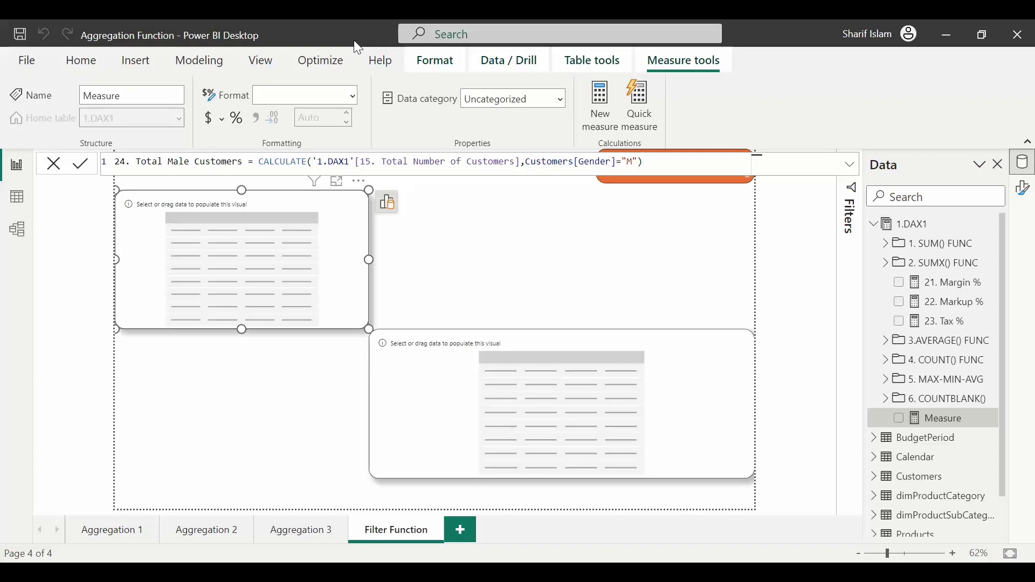
key("Return")
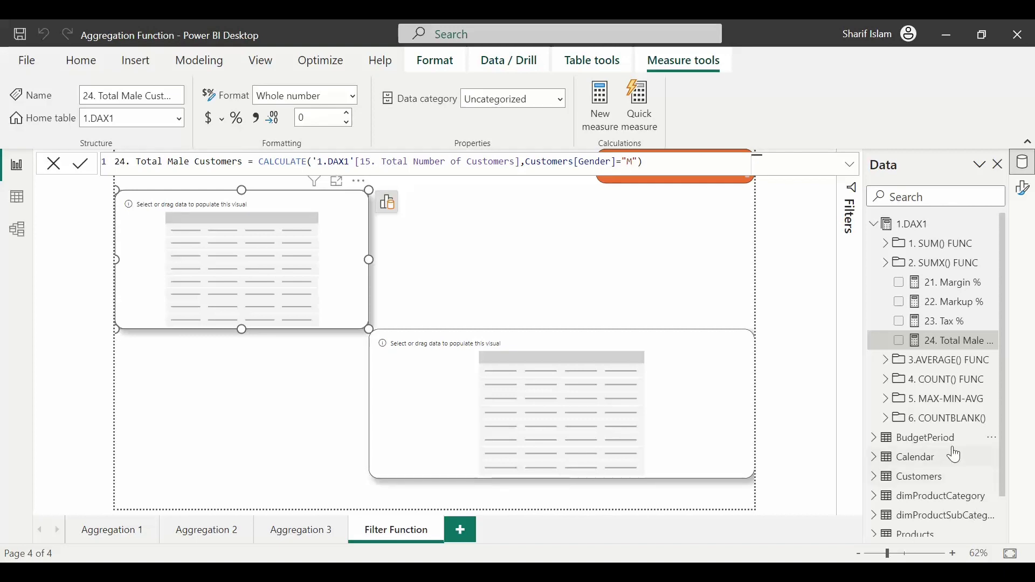
Add the Occupation field from the Customers table to the selected empty table visual
scroll(952, 454, "down", 2)
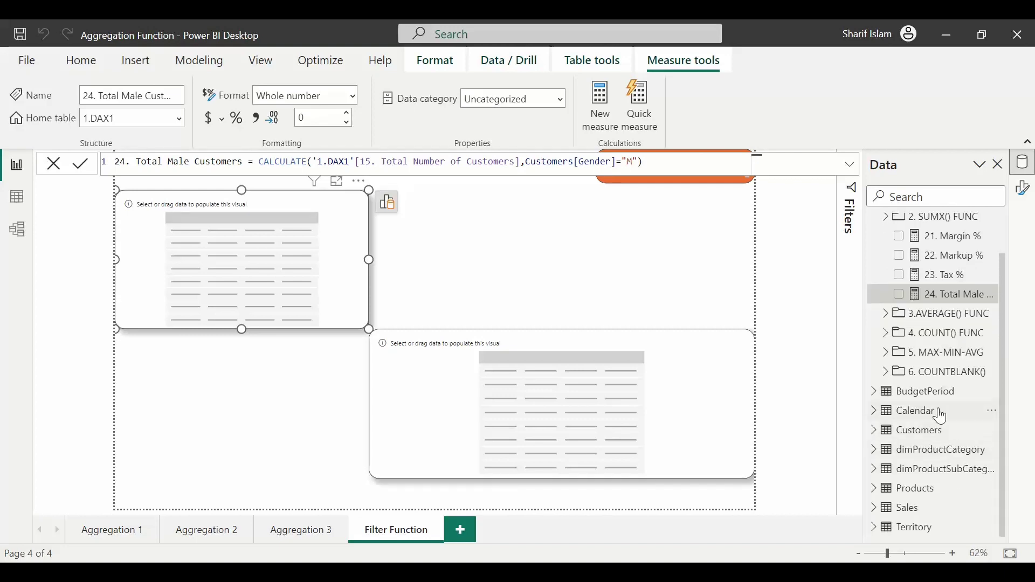
left_click(878, 430)
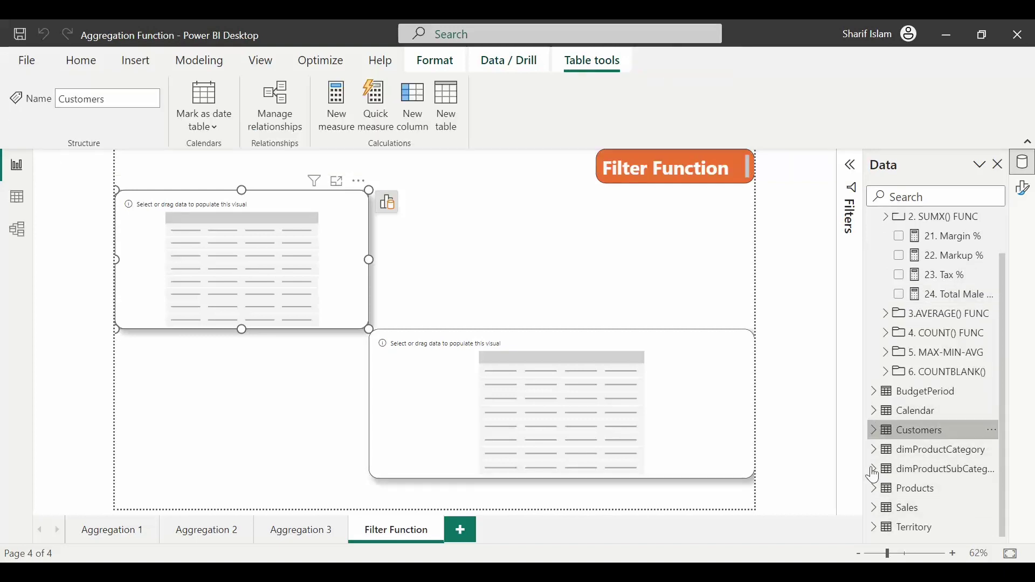
left_click(873, 431)
scroll(899, 462, "down", 5)
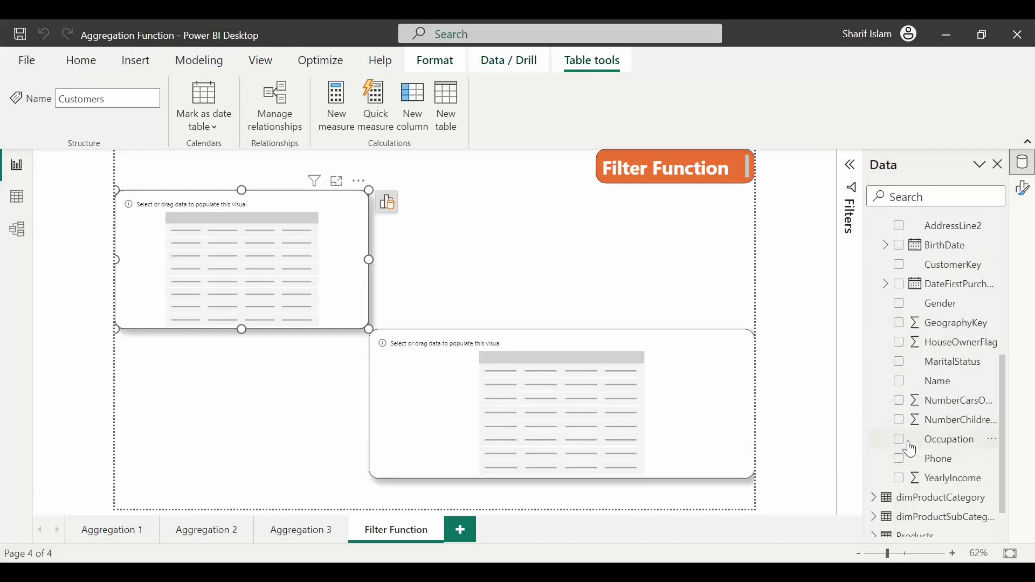
left_click(899, 439)
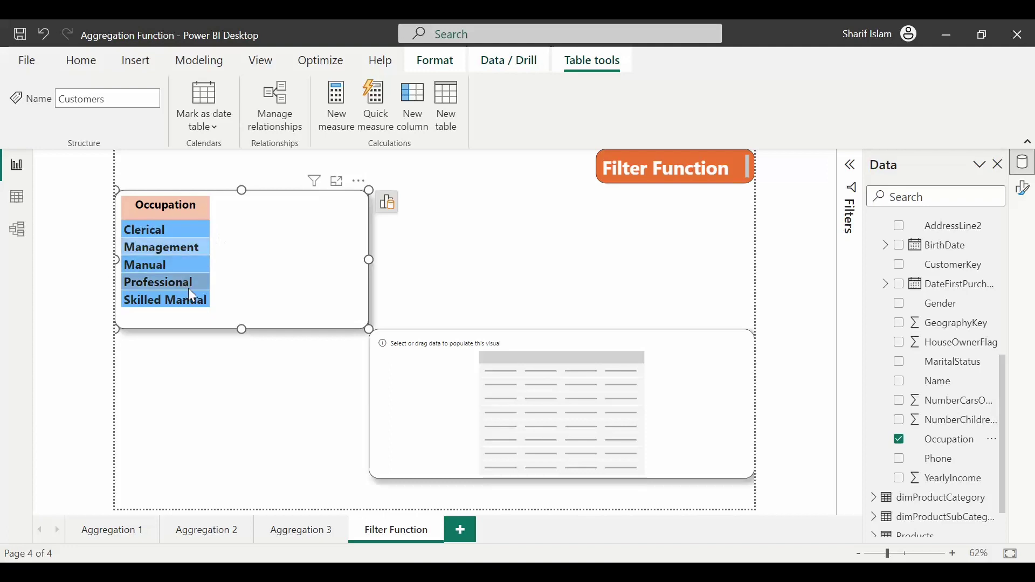
Try the 24. Total Male Customers measure as a column in the Occupation table visual and remove it again
scroll(884, 332, "up", 5)
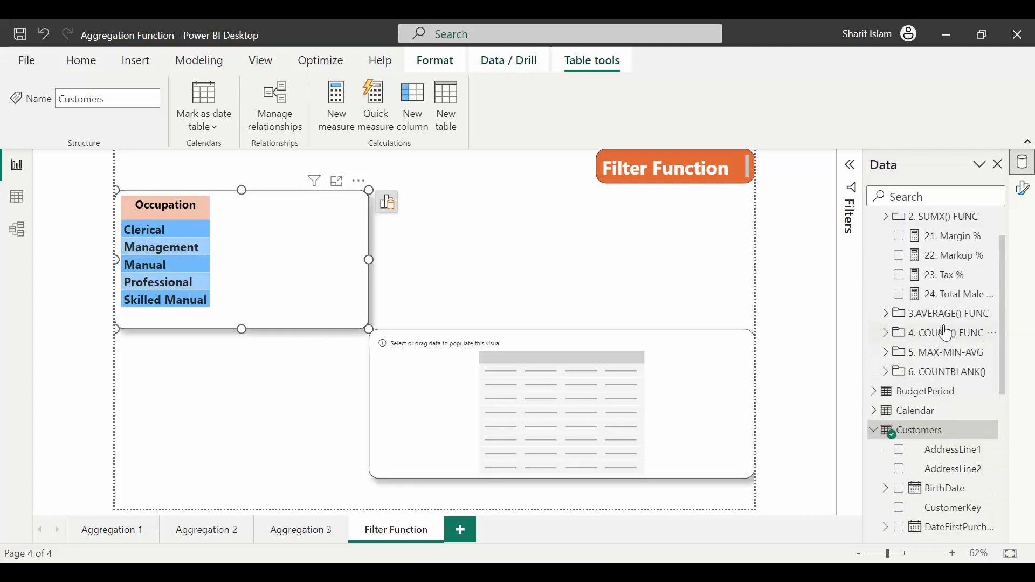
left_click(873, 477)
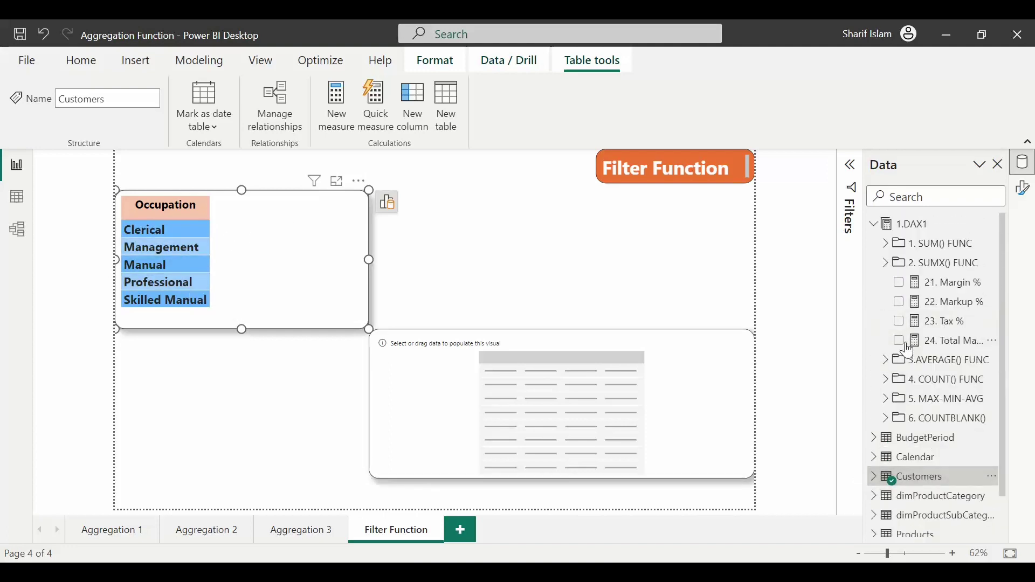
left_click(899, 342)
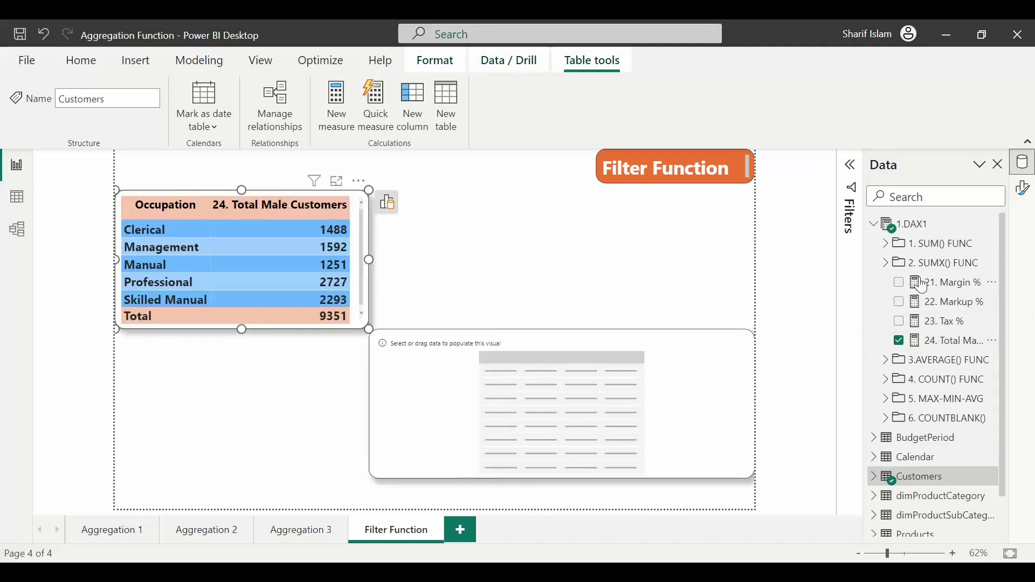
left_click(899, 342)
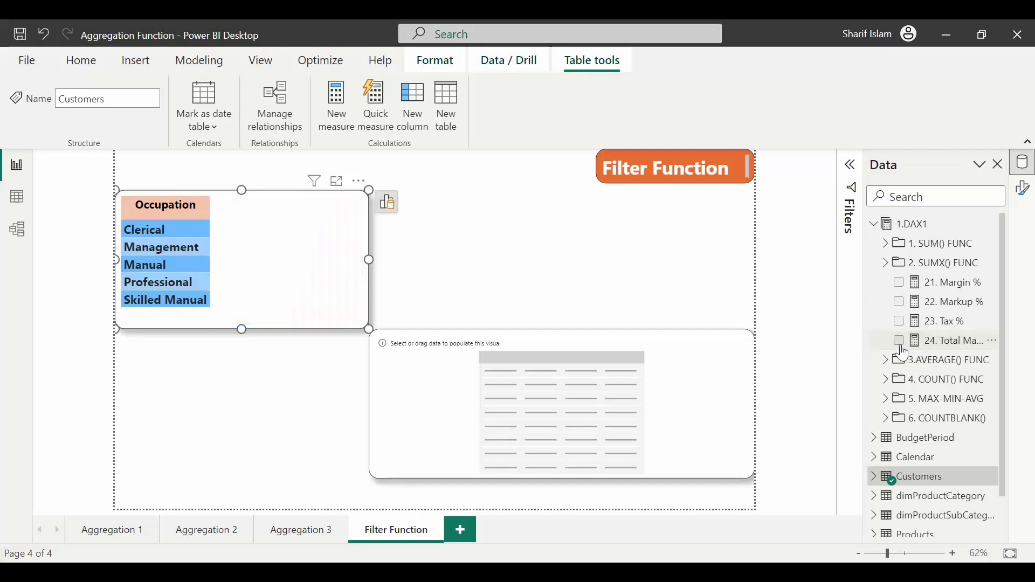
Add the 15. Total Number of Customers measure from the 4. COUNT() FUNC folder to the Occupation table visual
left_click(889, 245)
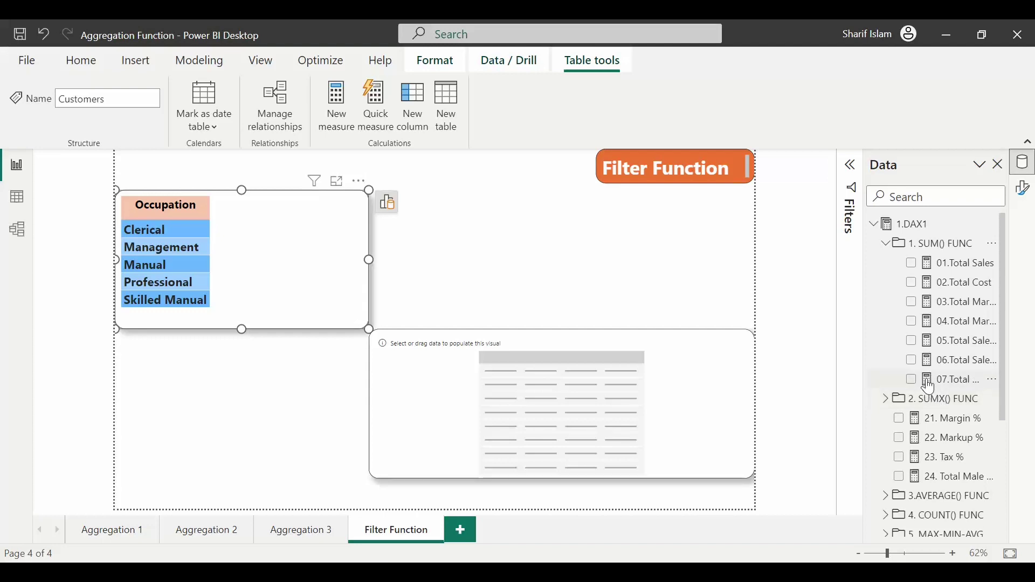
left_click(888, 401)
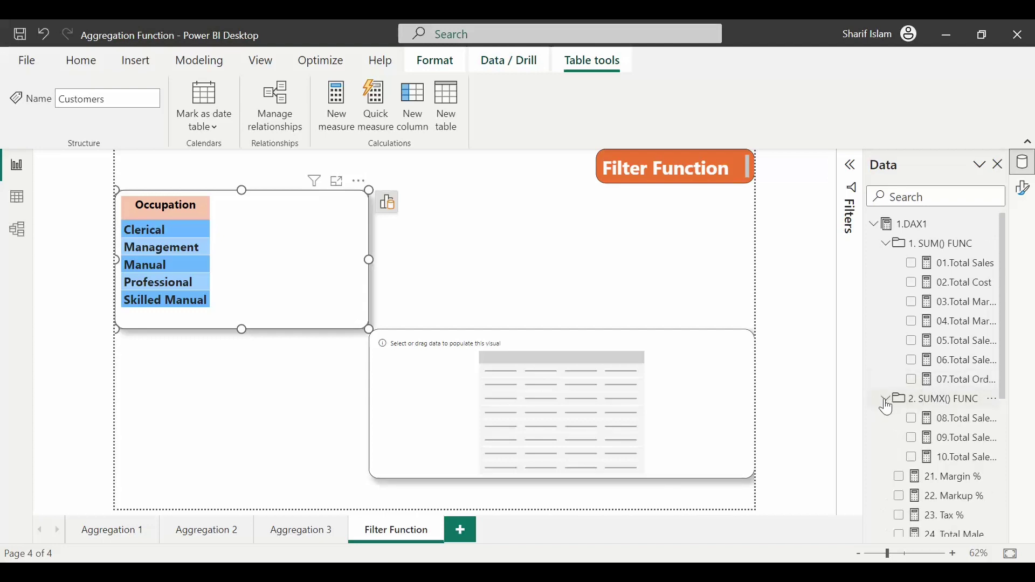
scroll(933, 380, "down", 2)
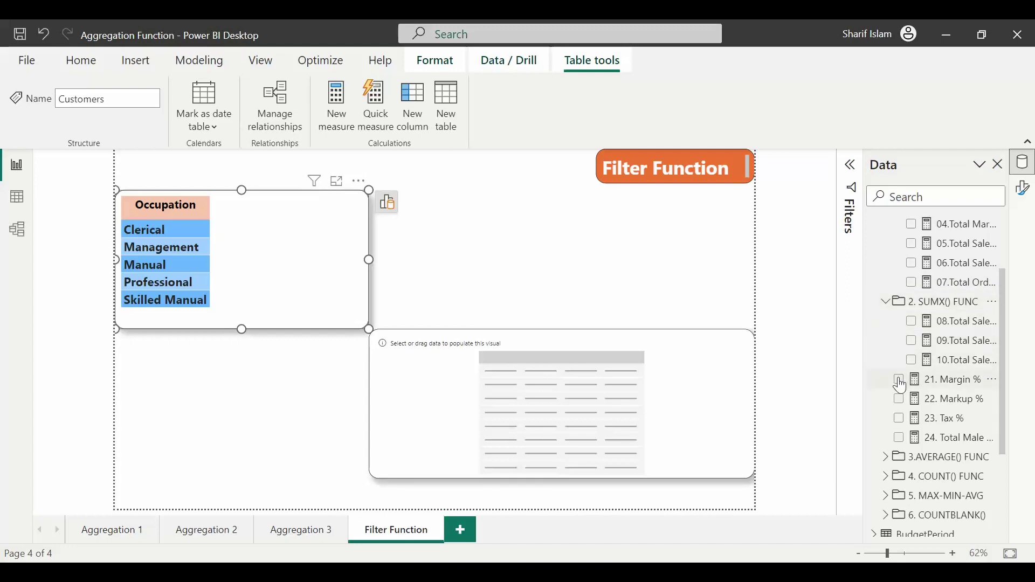
scroll(909, 365, "down", 1)
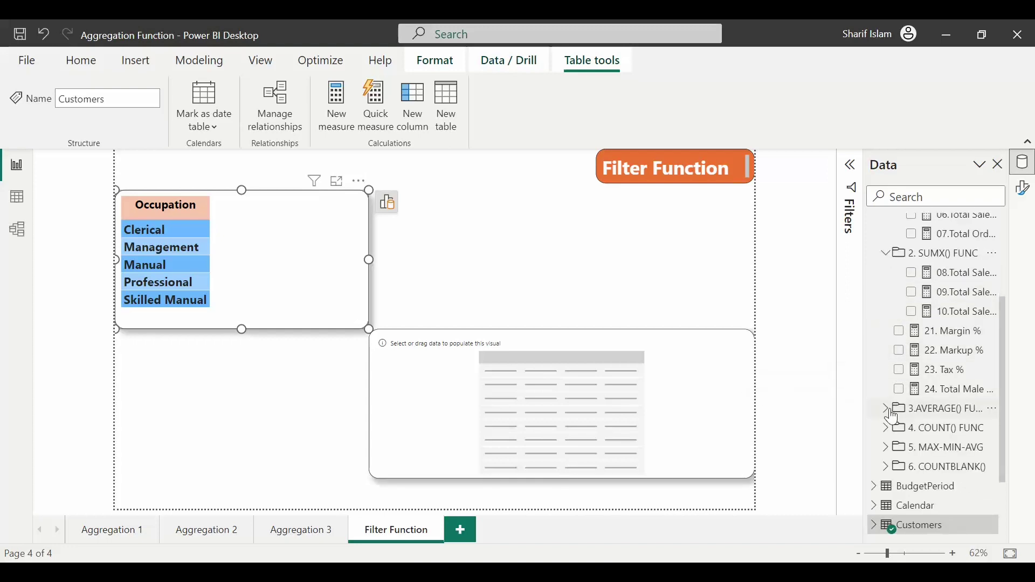
left_click(885, 412)
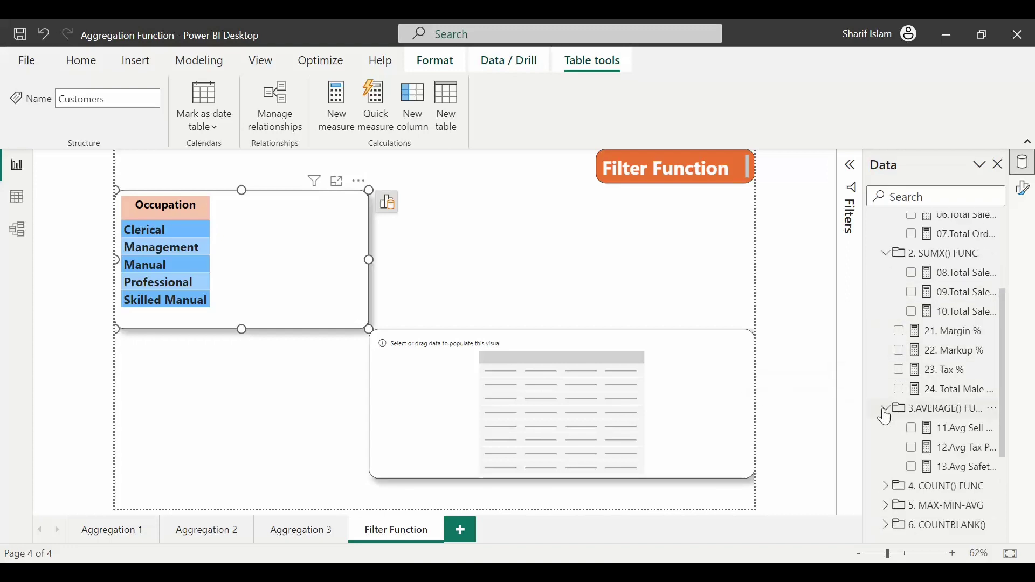
left_click(886, 412)
left_click(886, 429)
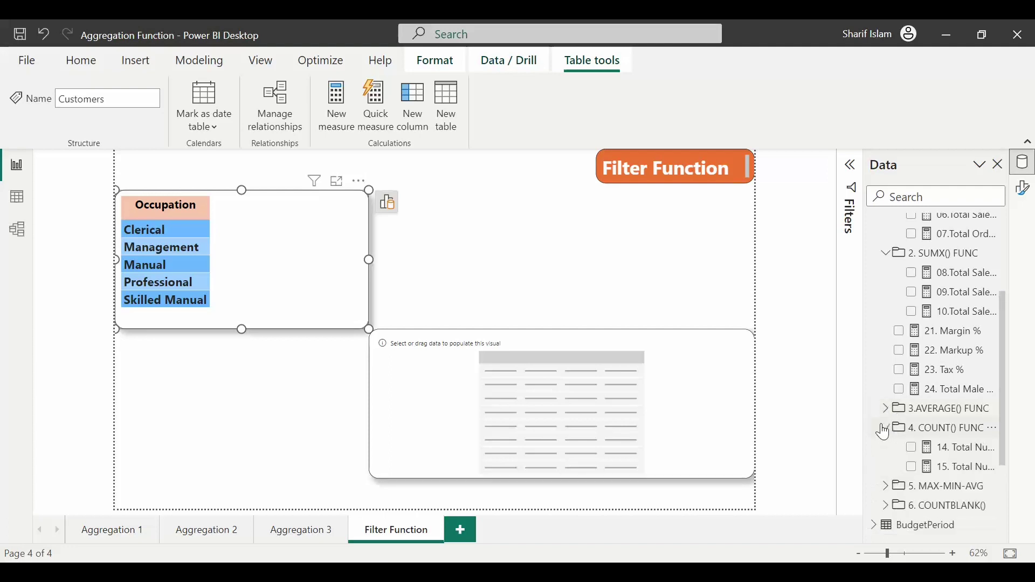
left_click(912, 468)
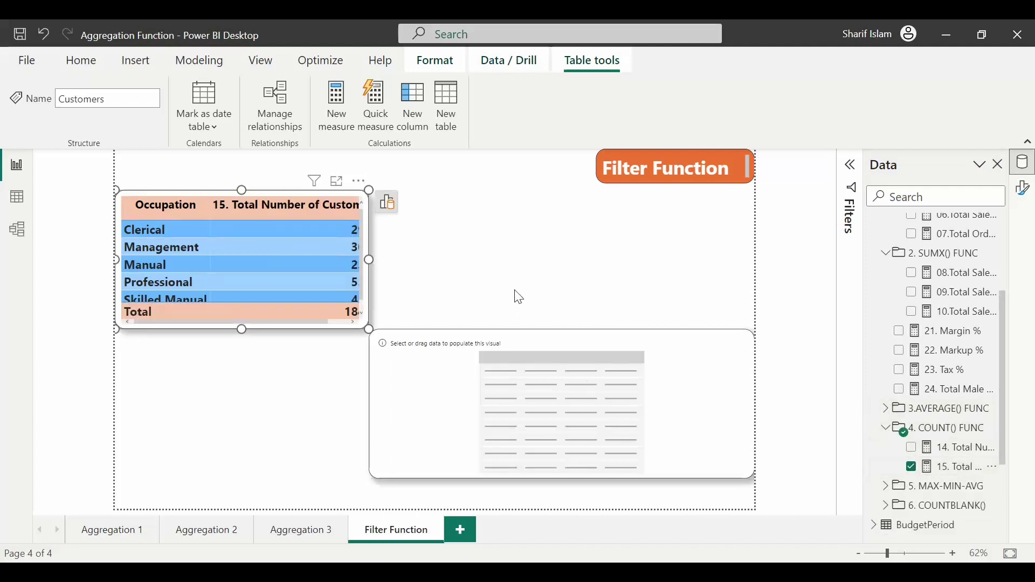
Widen the Occupation table visual to make room for further measure columns
left_click(372, 266)
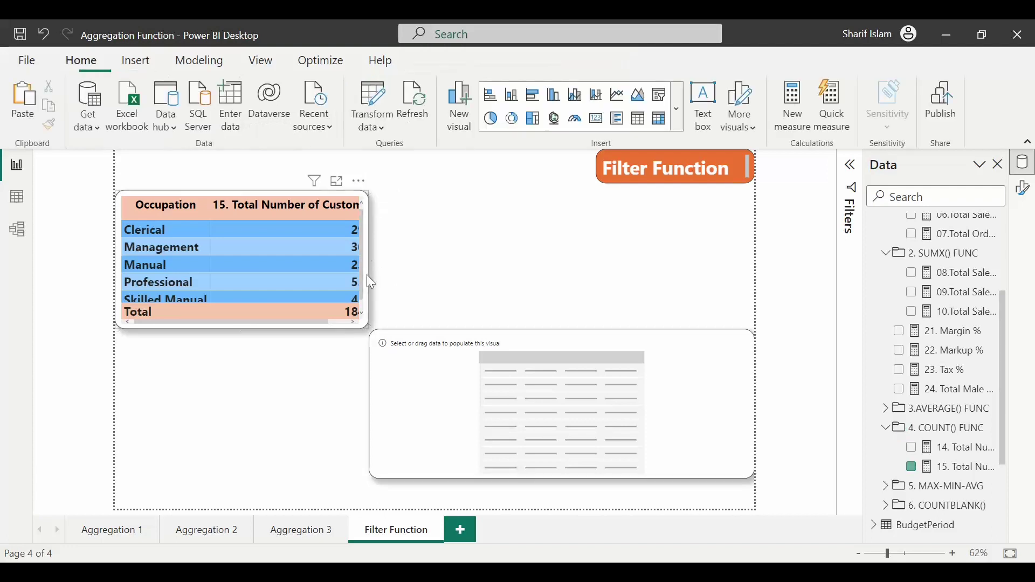
left_click(322, 310)
left_click_drag(369, 264, 700, 295)
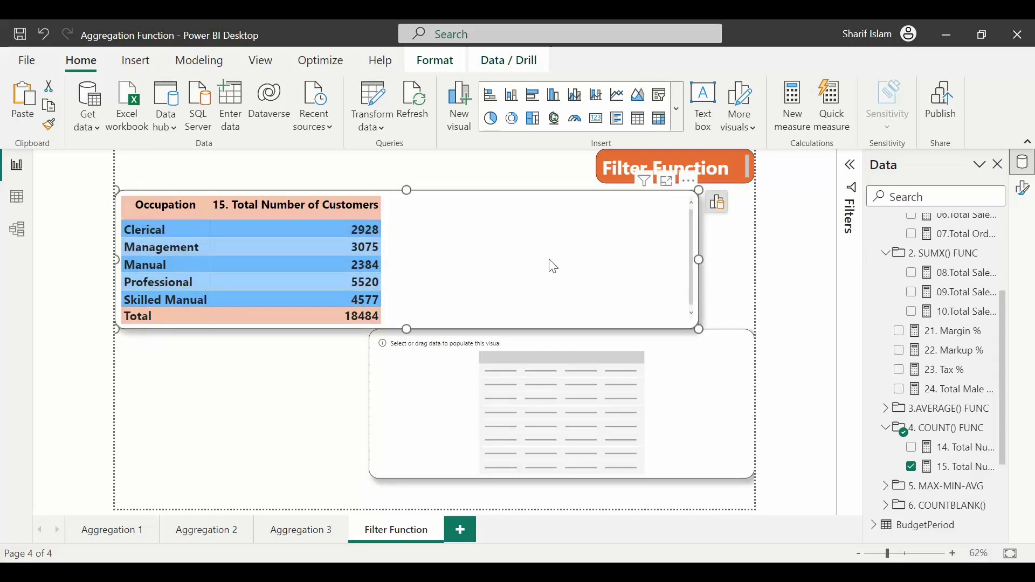
Collapse the expanded measure folders and add the 24. Total Male Customers measure to the Occupation table visual
left_click(885, 254)
scroll(885, 253, "up", 3)
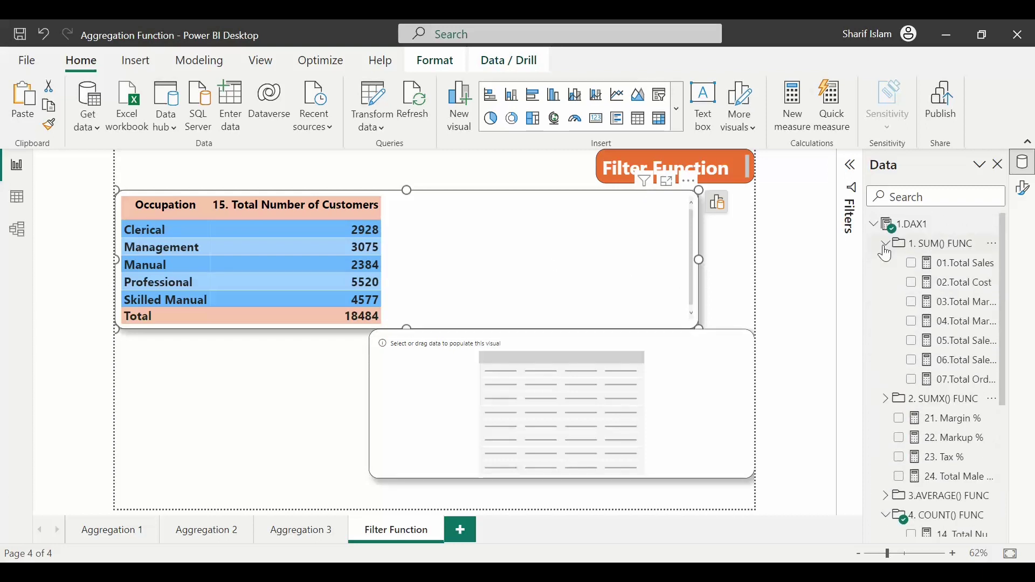
left_click(889, 244)
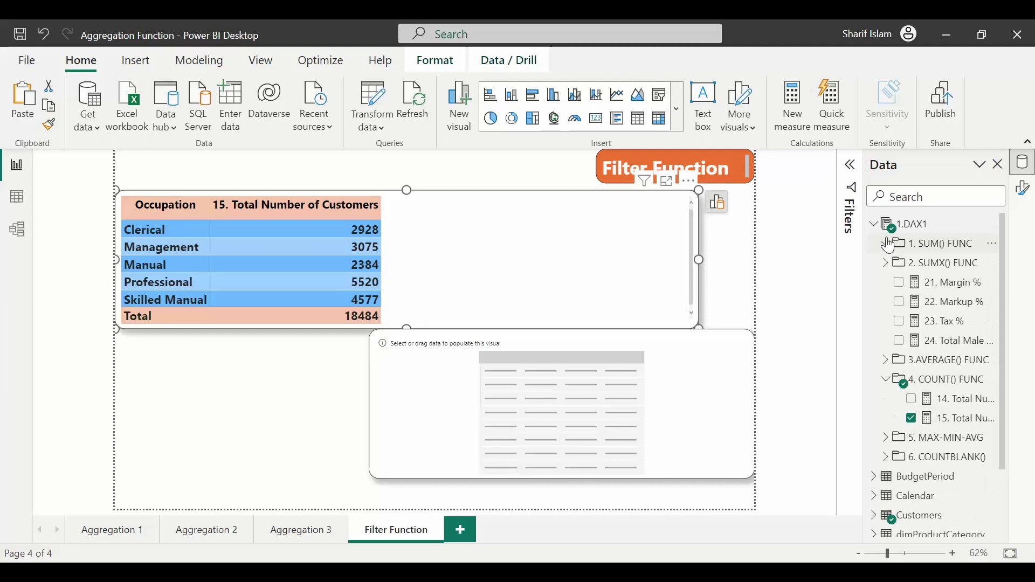
left_click(885, 381)
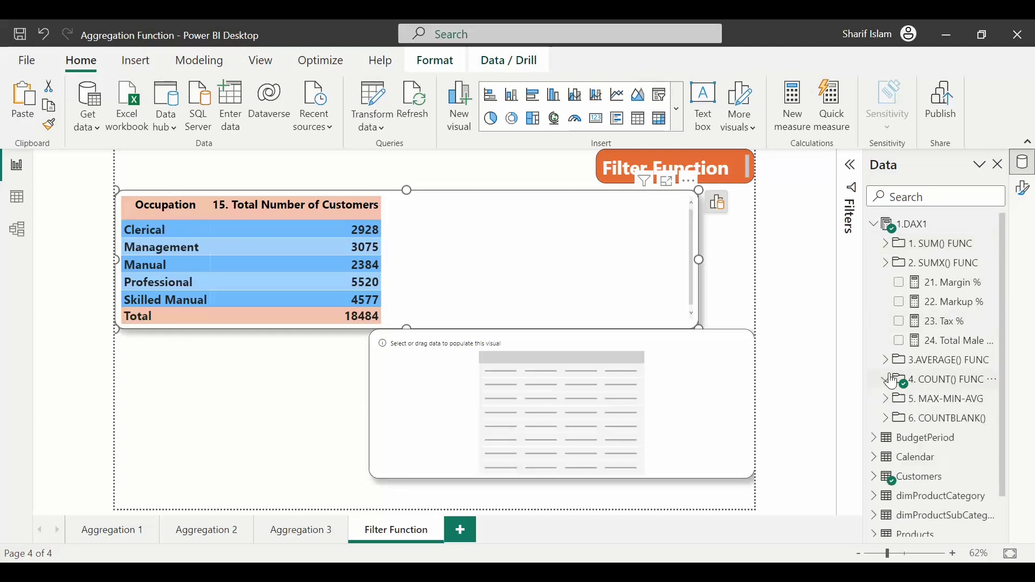
left_click(899, 340)
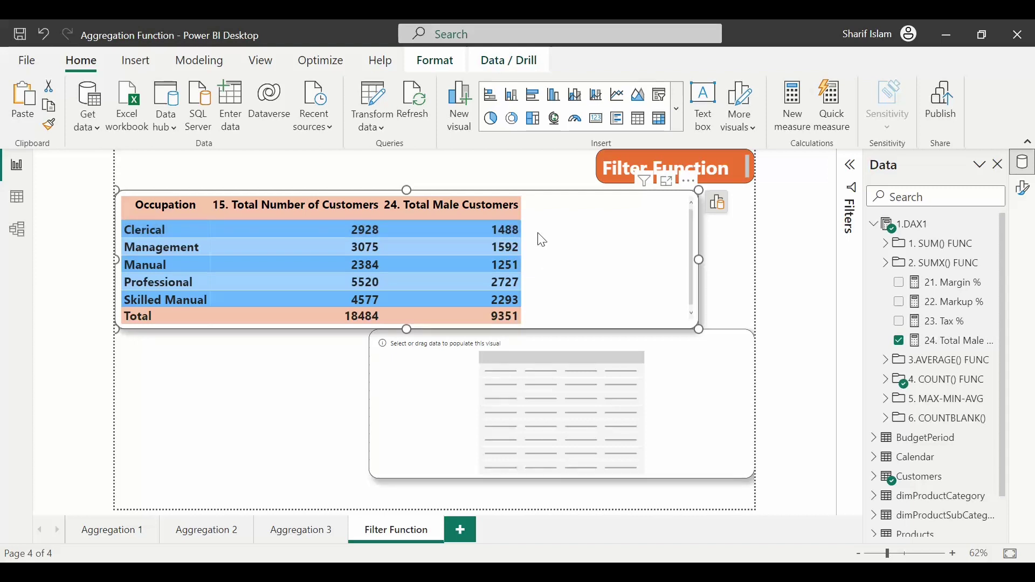
Create a measure in the 1.DAX1 table named 25. Total Female Customers and begin its formula with CALCULATE
left_click(906, 232)
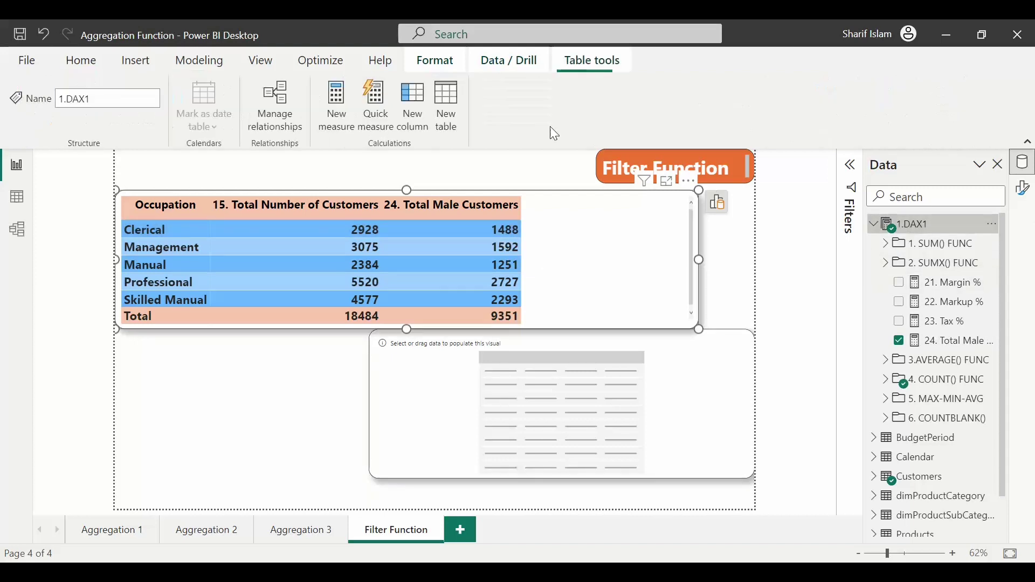
left_click(338, 110)
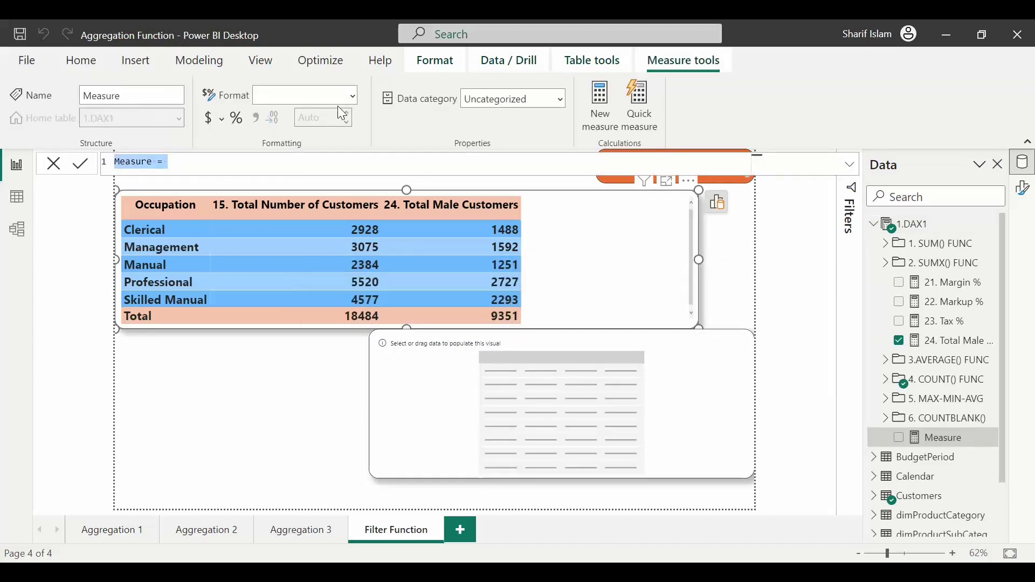
key("ctrl+a")
type("25. ")
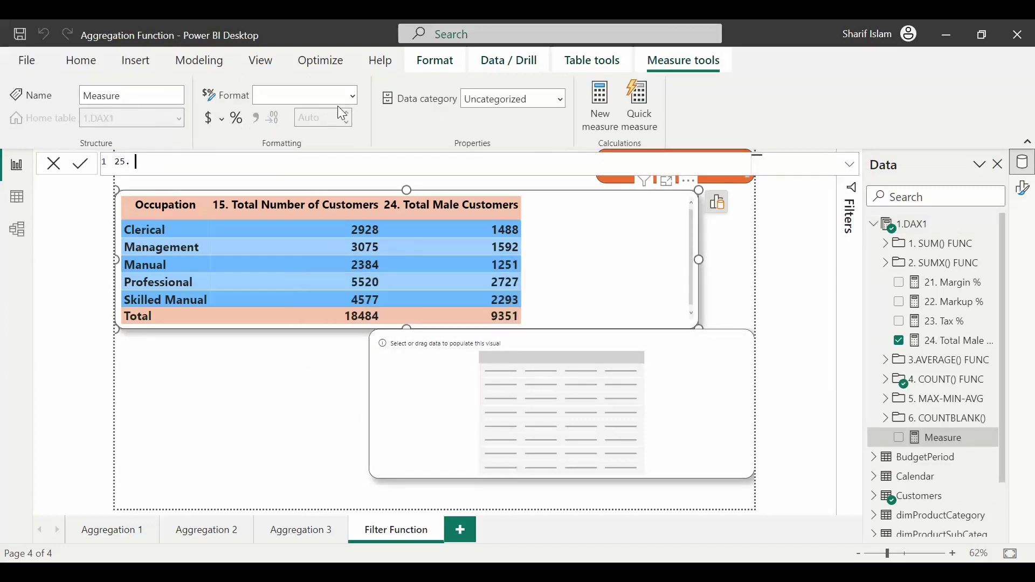
type("Total Female")
type("Customers = CALCULATE(")
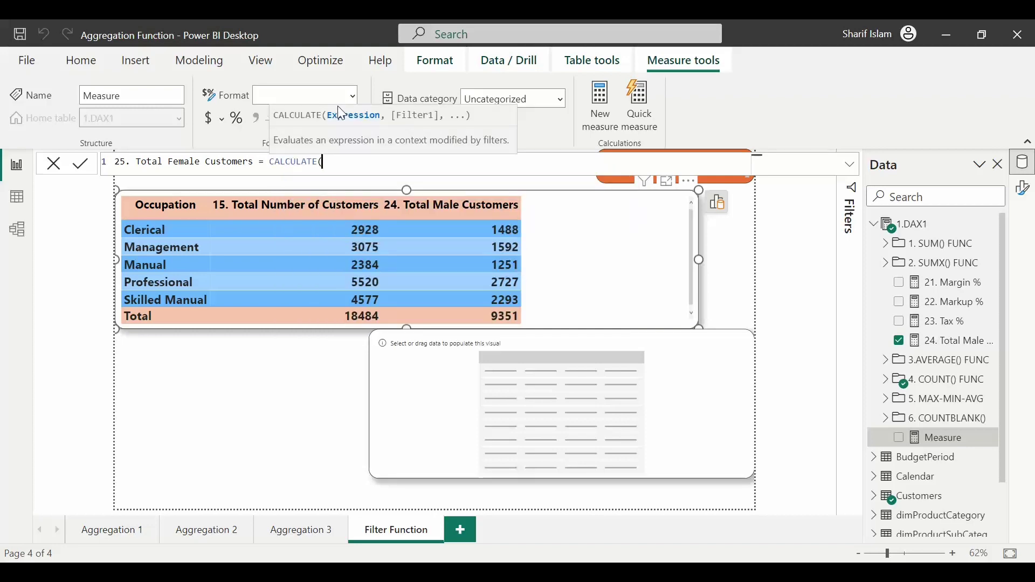
Enter '1.DAX1'[15. Total Number of Customers] as the expression of the CALCULATE formula
type("dax")
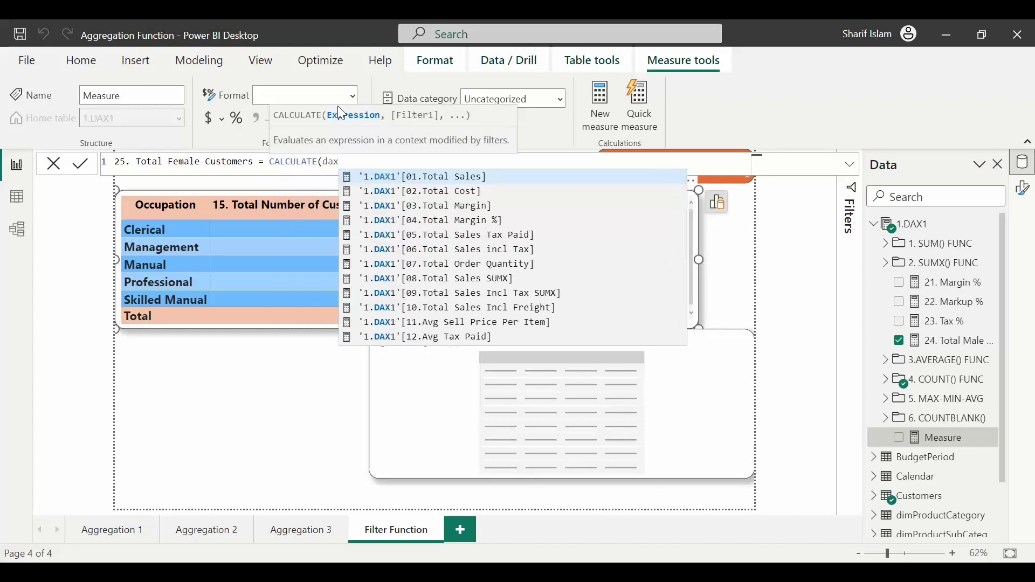
key("Down")
key("Down")
key("Down")
key("Down")
key("Down")
key("Down")
key("Down")
key("Down")
key("Down")
key("Down")
key("Down")
key("Down")
key("Down")
key("Down")
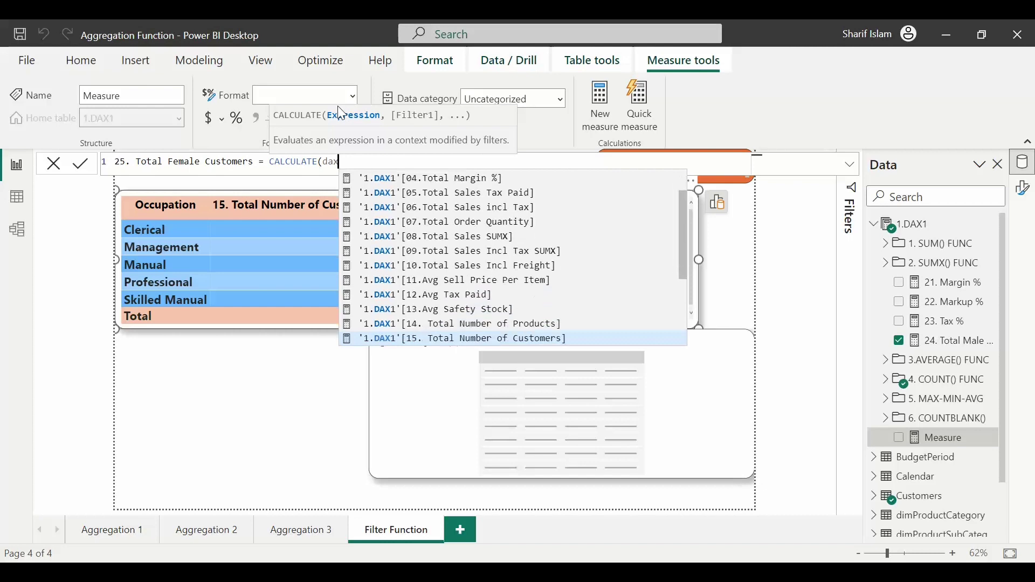
key("Tab")
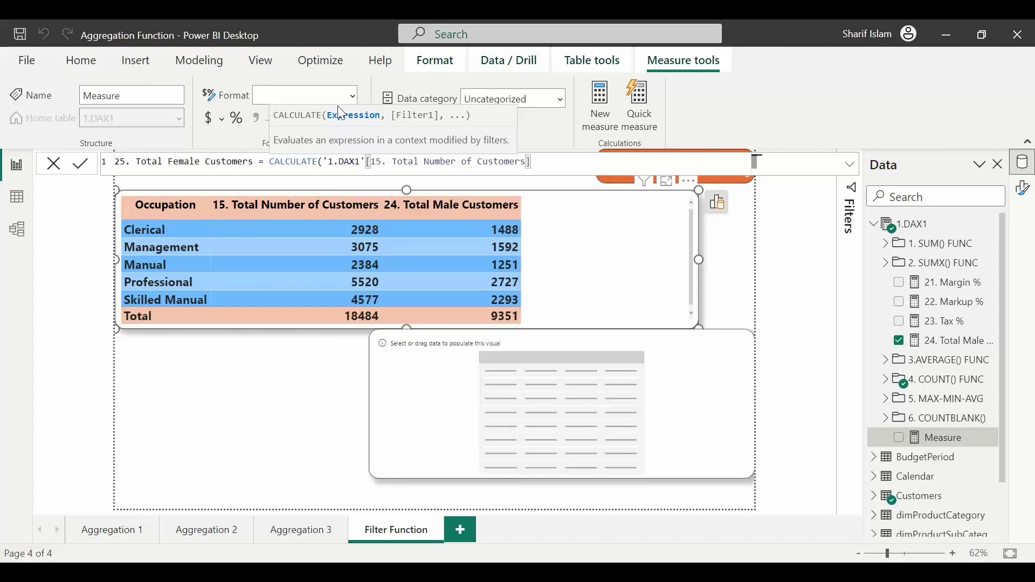
Add the filter Customers[Gender]="F" to the female customers formula, close it and commit the measure
type(",cust")
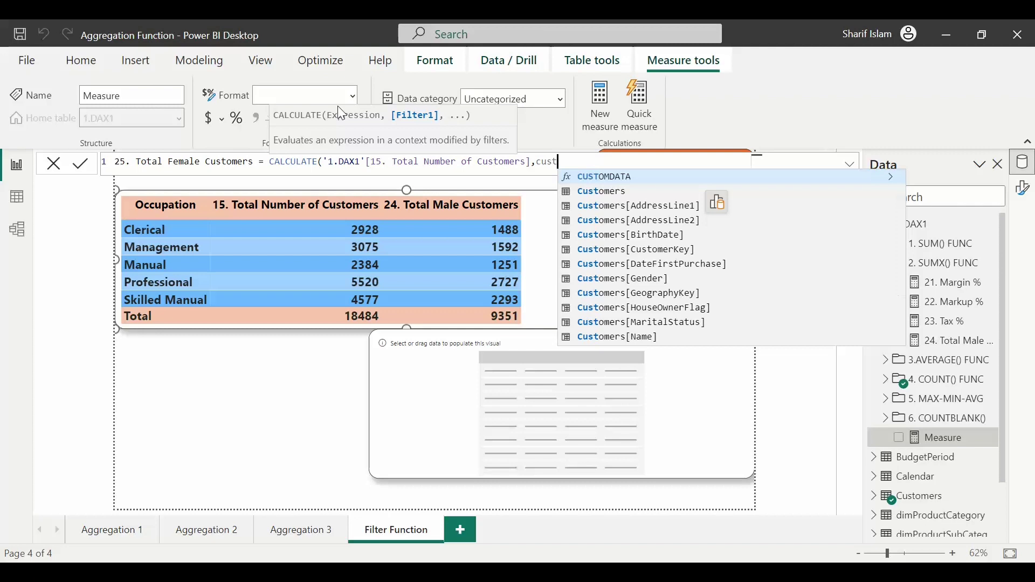
key("Down")
key("Tab")
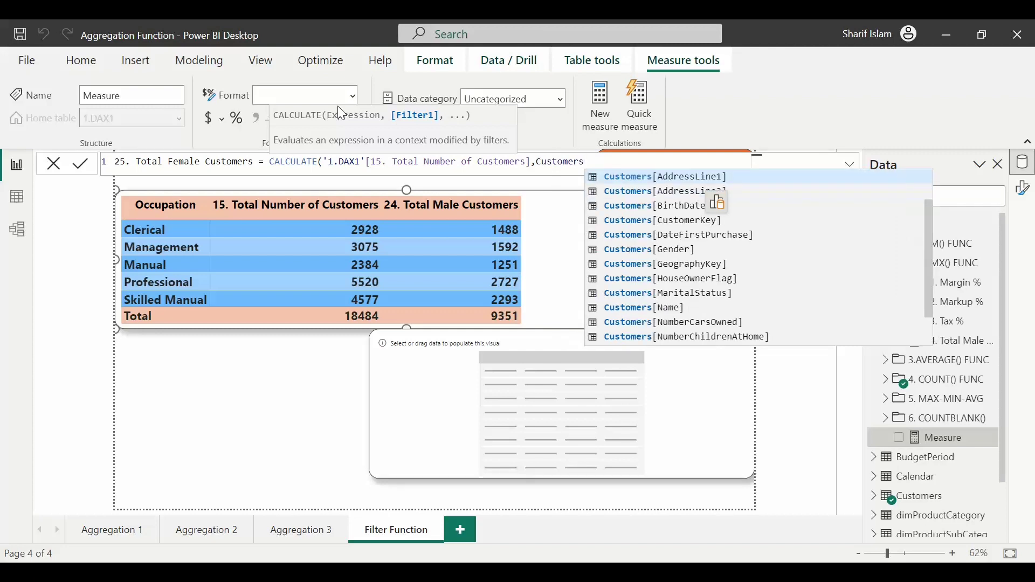
key("Down")
key("Down")
key("Down")
key("Down")
key("Down")
key("Tab")
type("=\"")
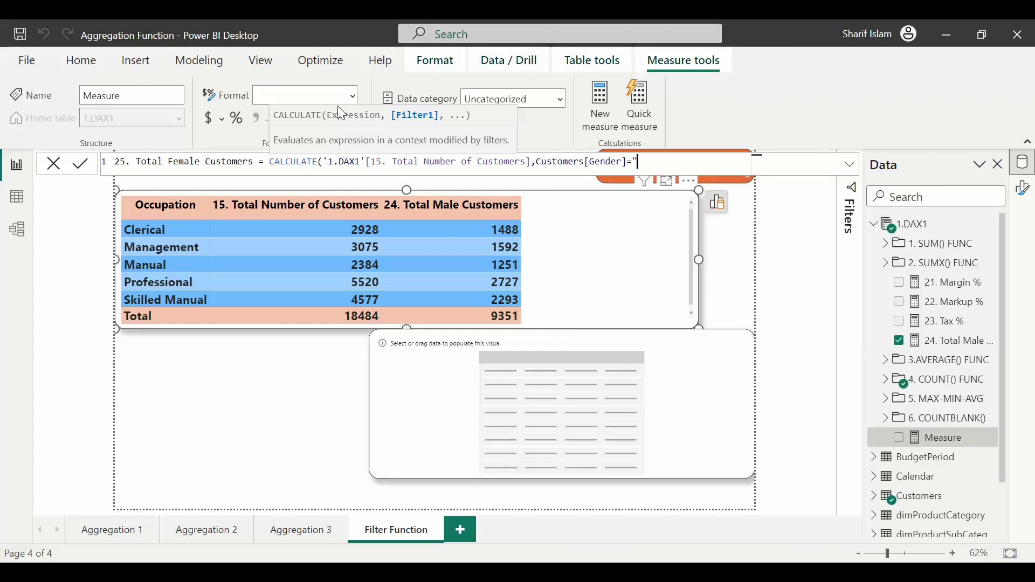
type("F\")")
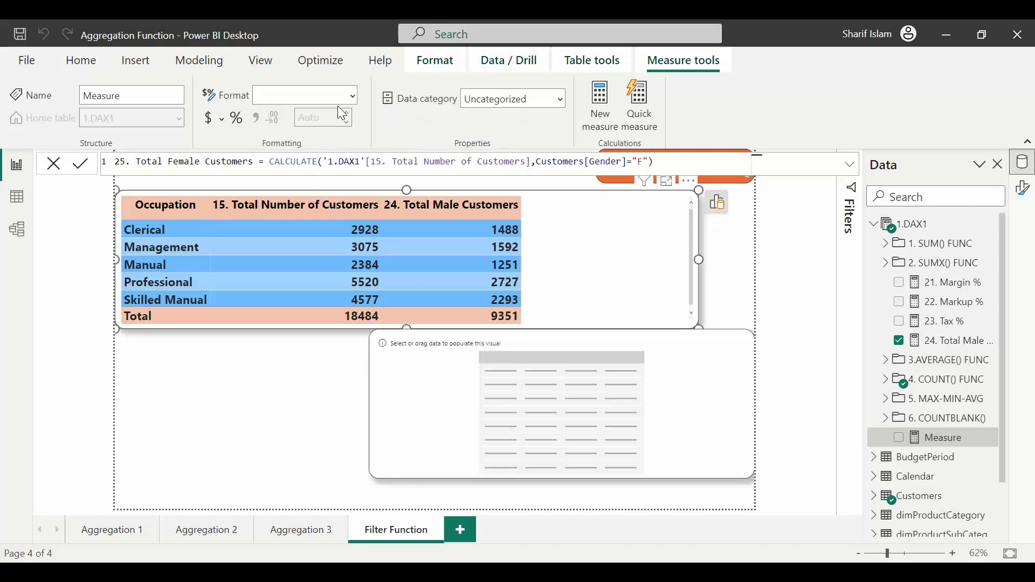
key("Return")
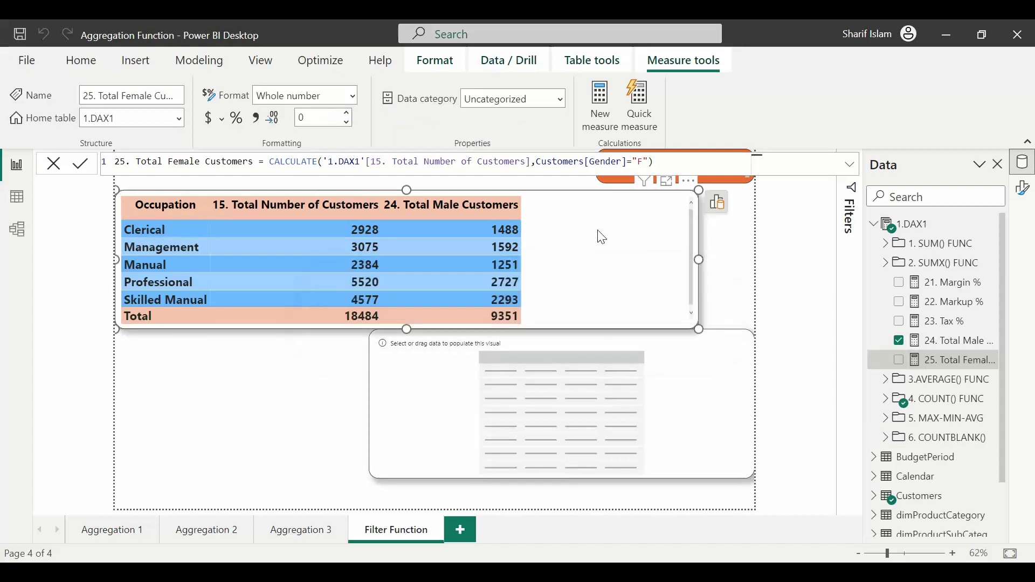
Add the 25. Total Female Customers measure to the Occupation table and widen the visual to the page's edge
left_click(900, 361)
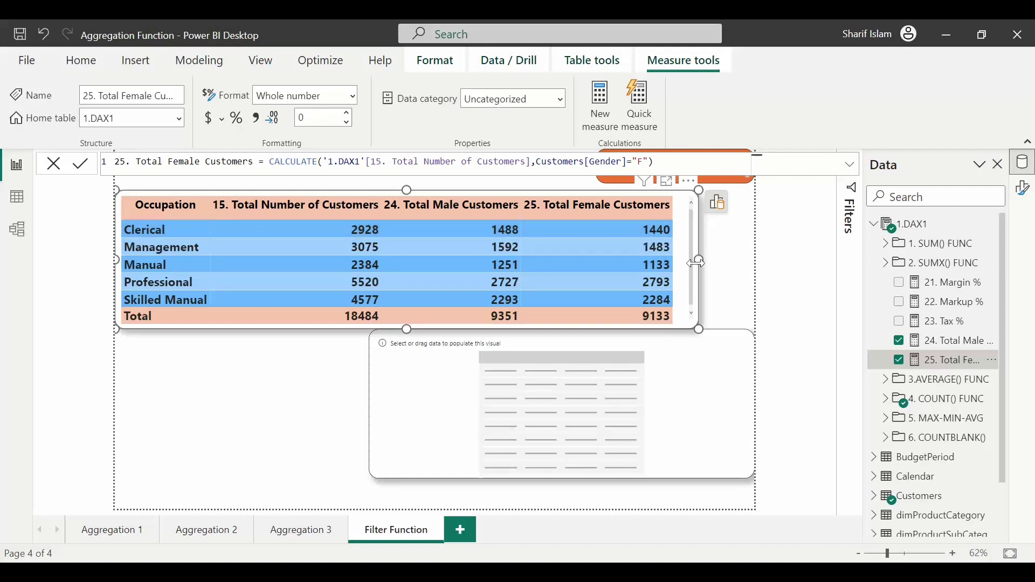
left_click_drag(699, 260, 778, 275)
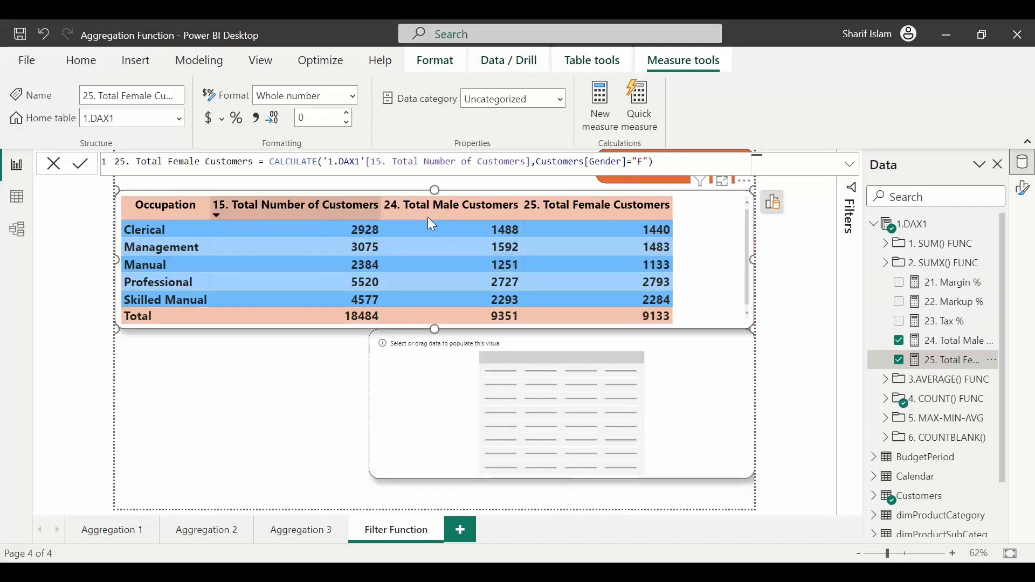
Rename the 15. Total Number of Customers column for this visual as Male Customers
left_click(778, 207)
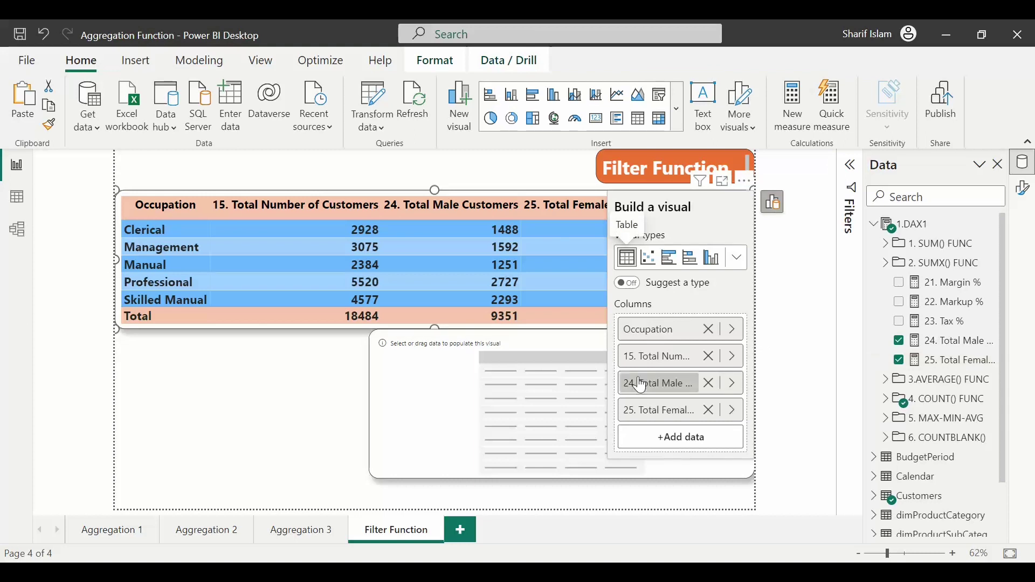
right_click(654, 354)
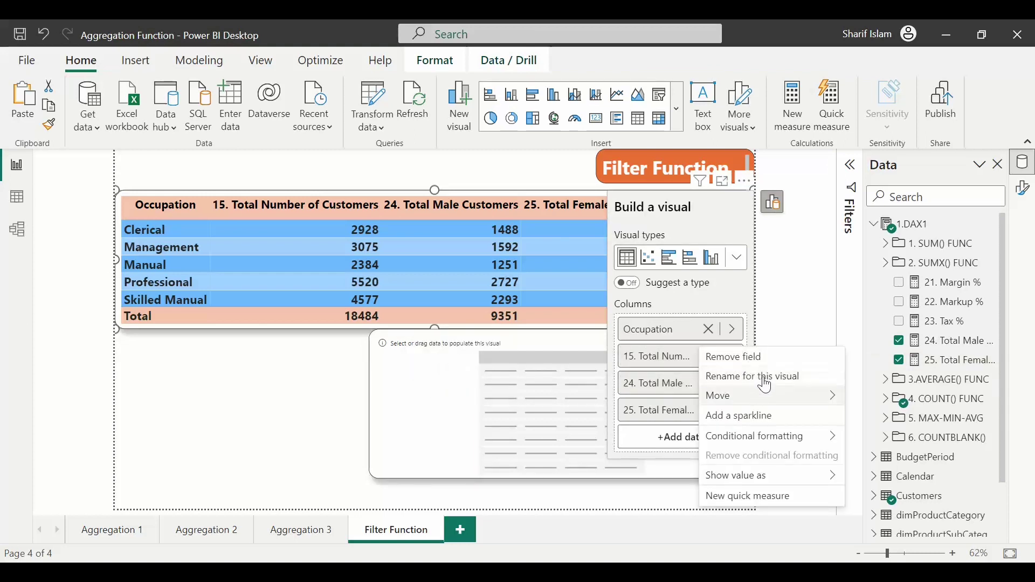
left_click(767, 379)
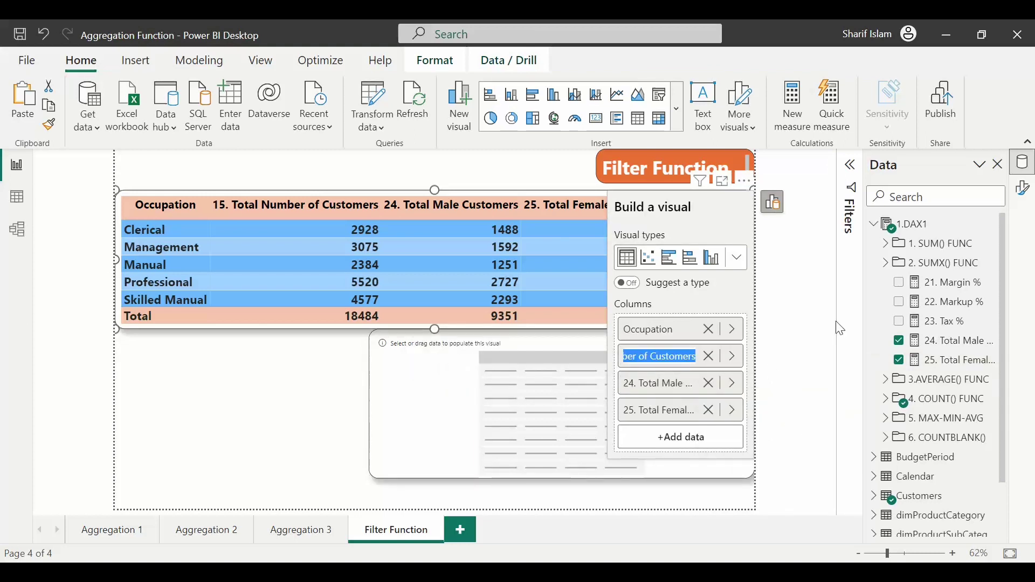
type("Male")
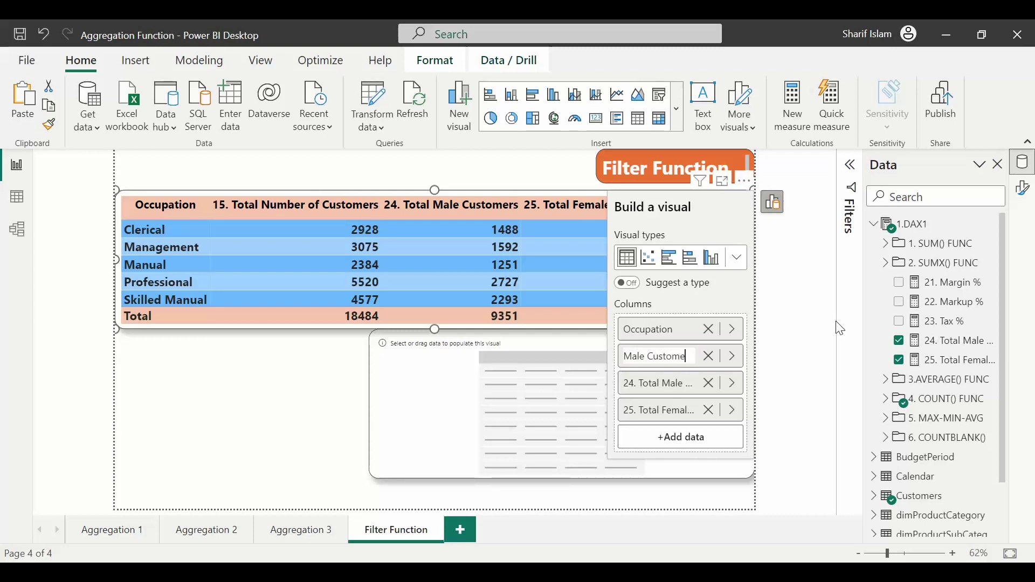
key("Return")
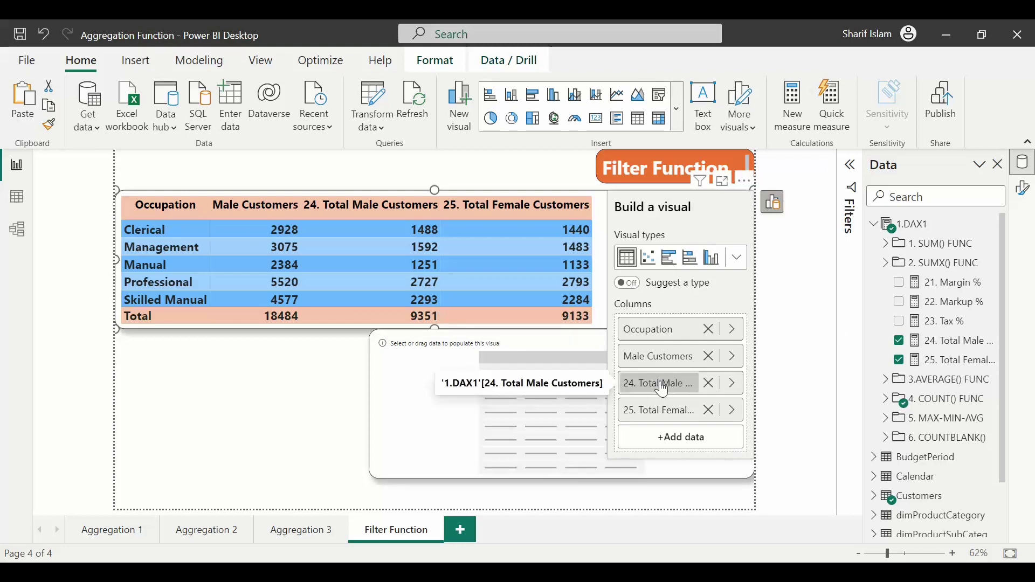
Correct the visual's Male Customers column name to Total Customers
right_click(676, 370)
left_click(777, 375)
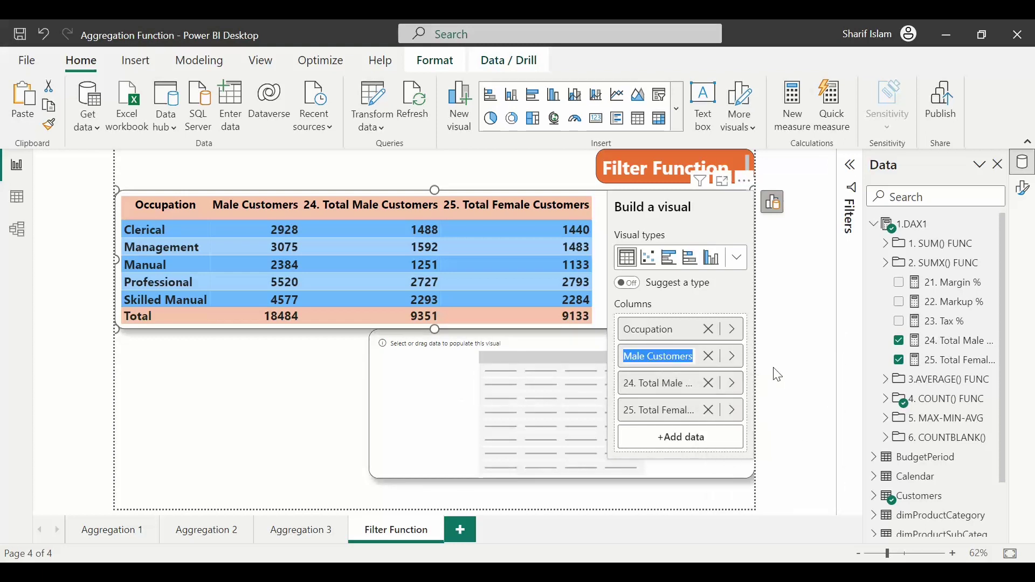
key("Home")
key("ctrl+shift+Right")
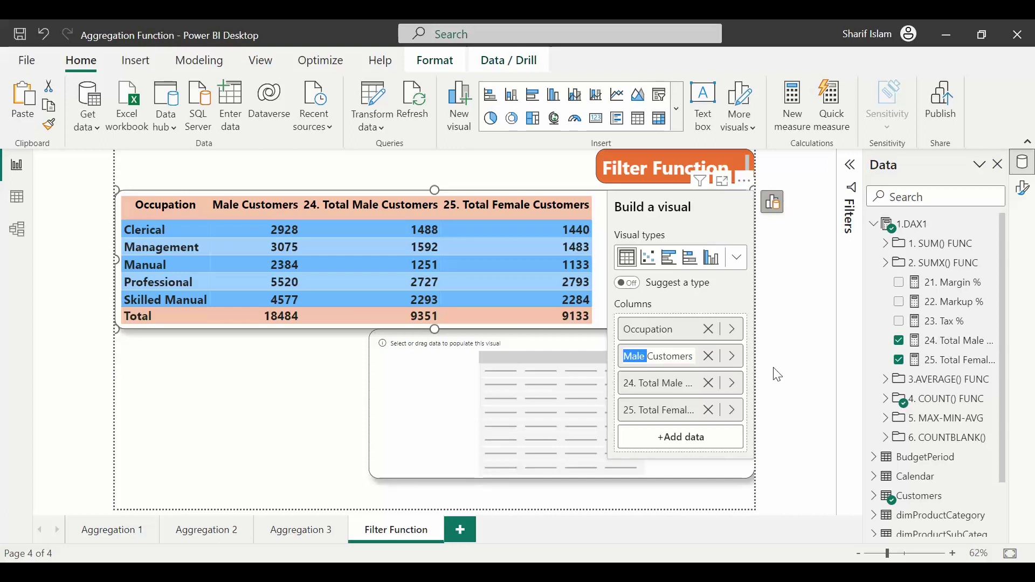
type("Total")
key("Return")
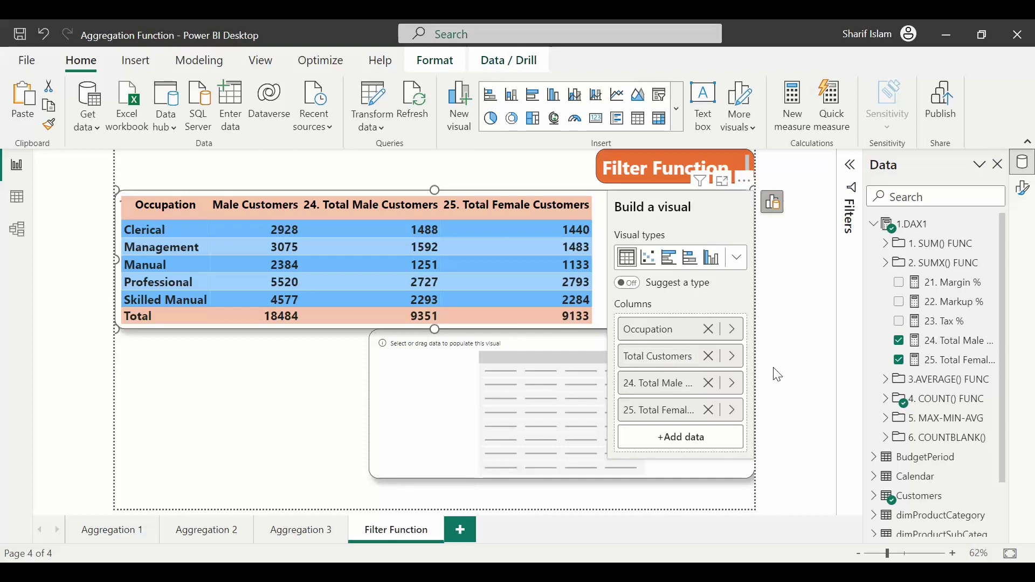
Rename the 24. Total Male Customers column for this visual as Male Customers
right_click(663, 389)
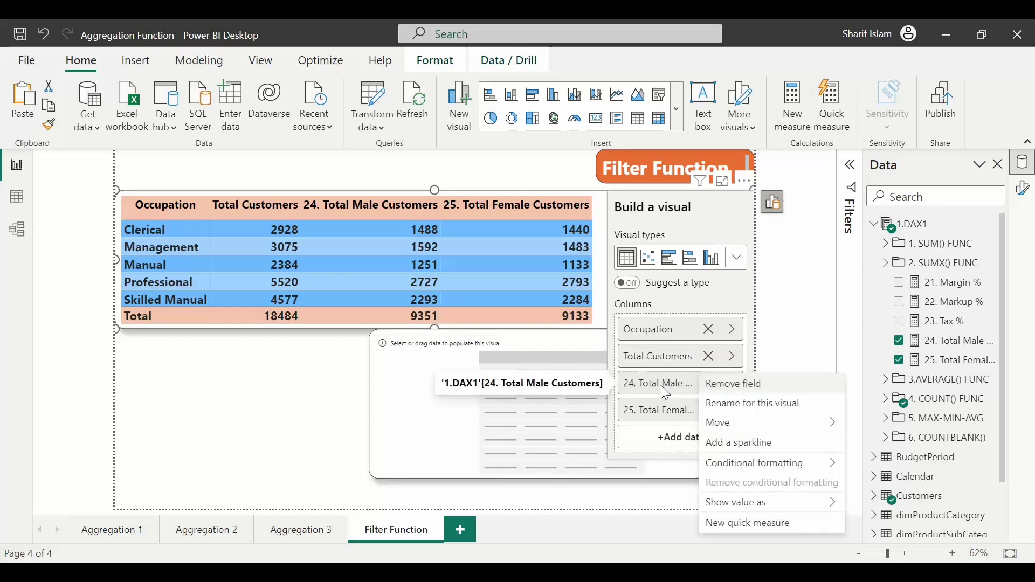
left_click(765, 405)
type("N")
key("BackSpace")
type("Mal")
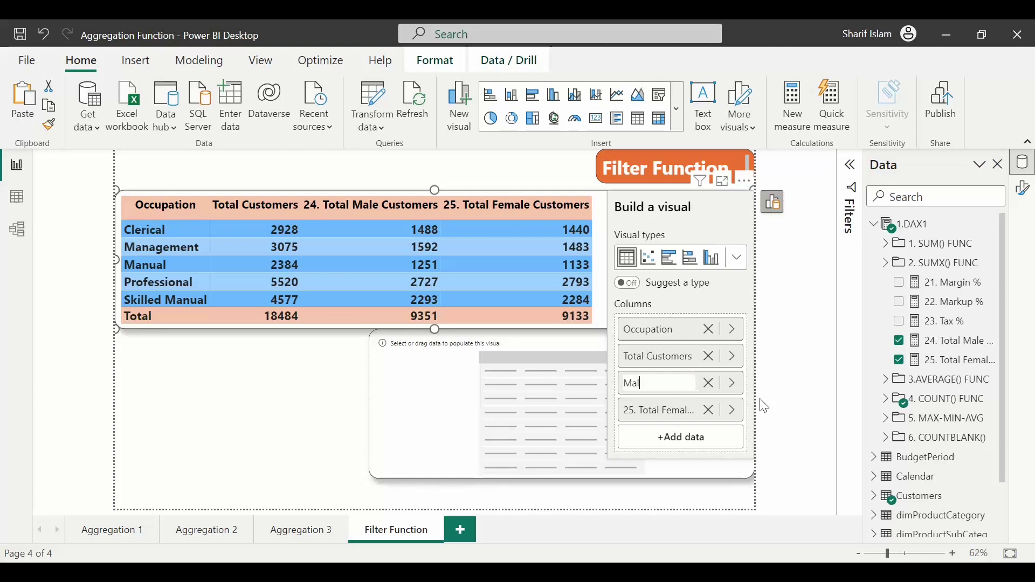
type("e Customers")
key("Return")
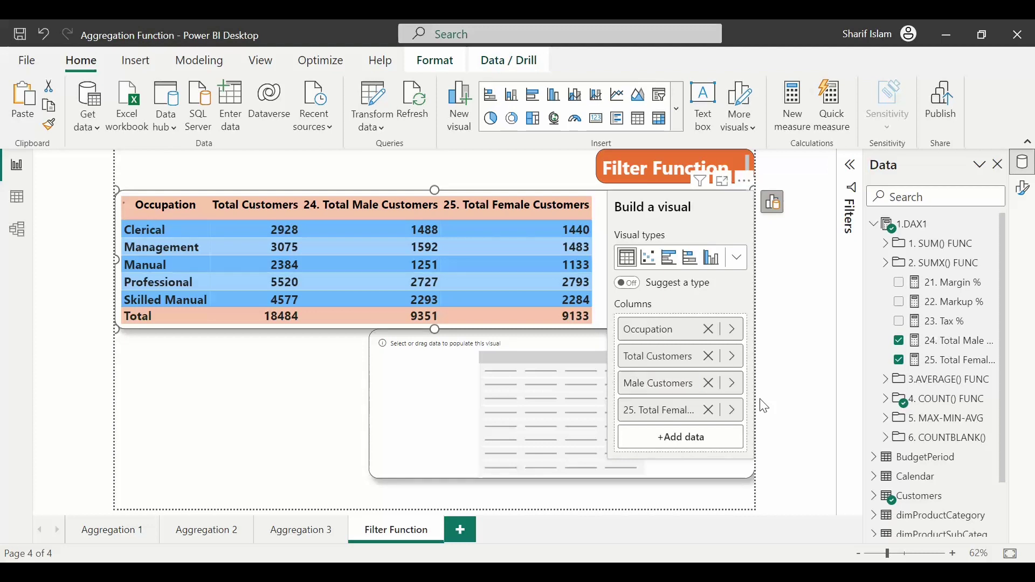
Rename the 25. Total Female Customers column for this visual as Female Customers and close the visual's field editor
right_click(677, 407)
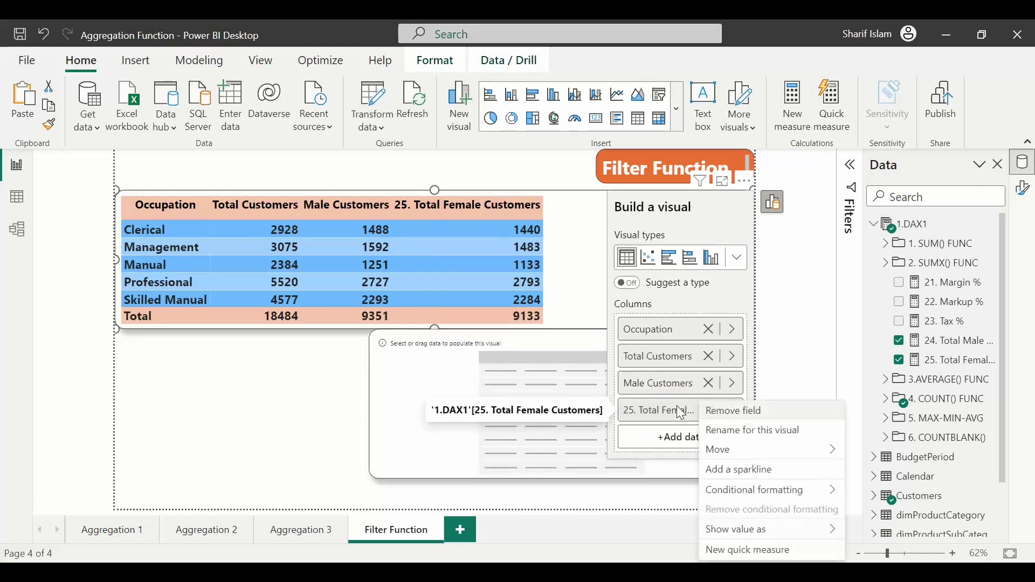
left_click(776, 430)
type("Fema")
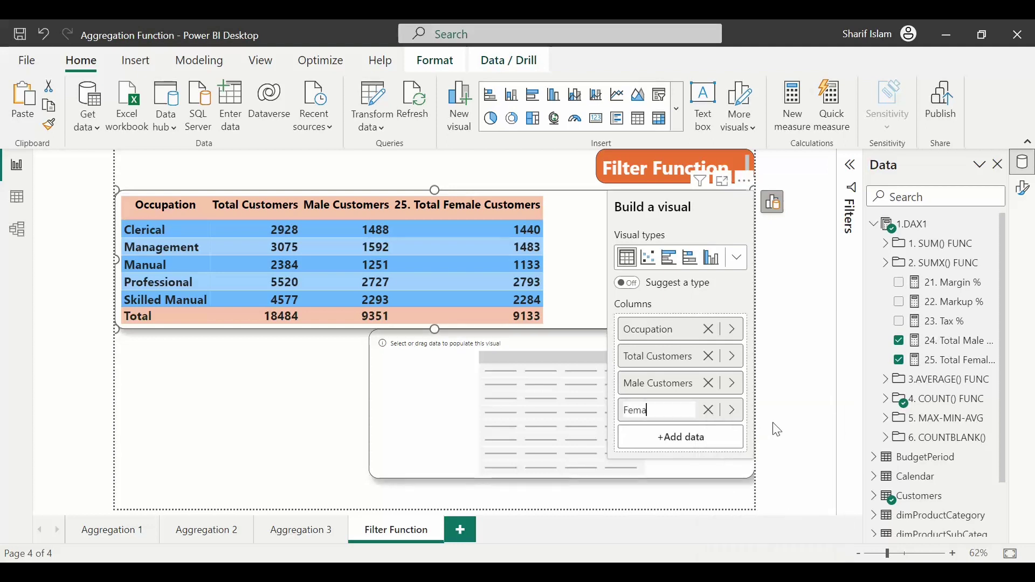
type("le Customers")
key("Return")
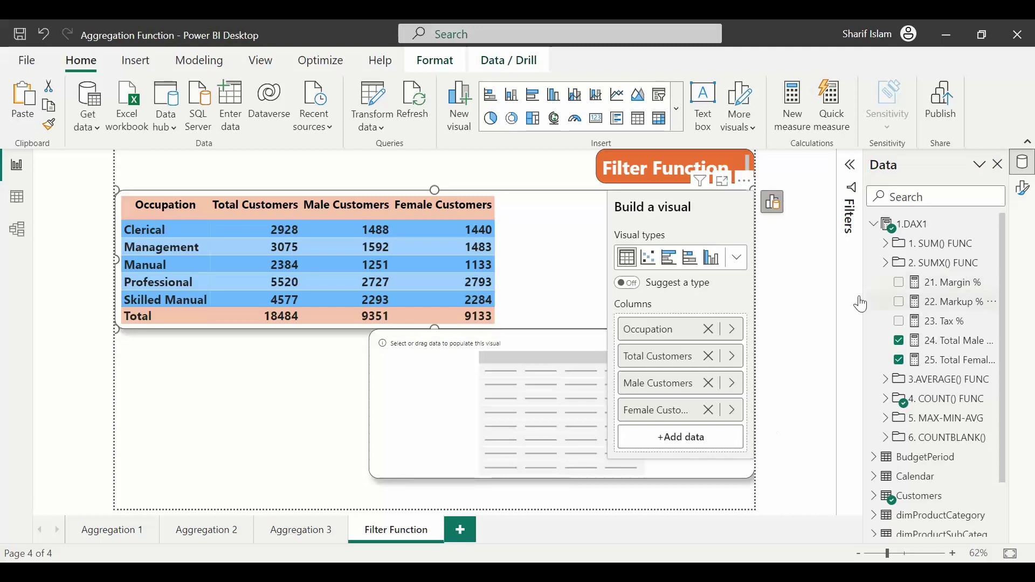
left_click(775, 202)
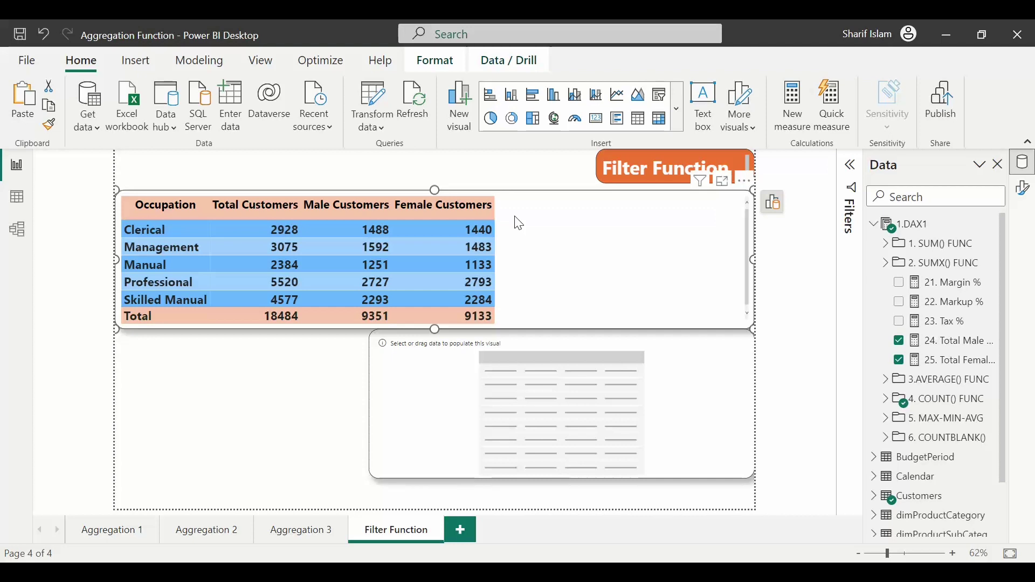
Examine the Customers table's rows, including the BirthDate and Gender columns, and return to the report page
left_click(17, 197)
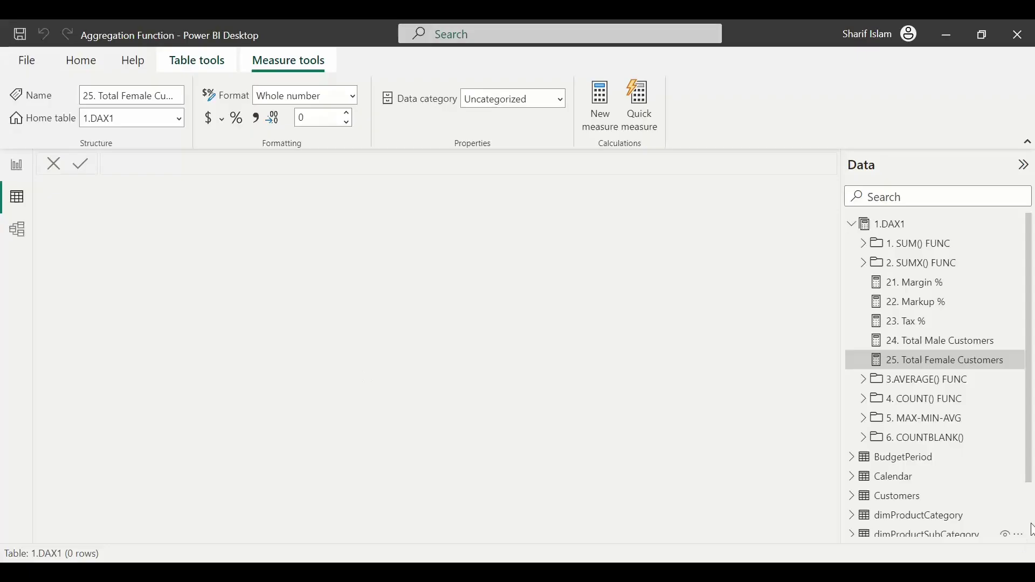
scroll(965, 445, "down", 1)
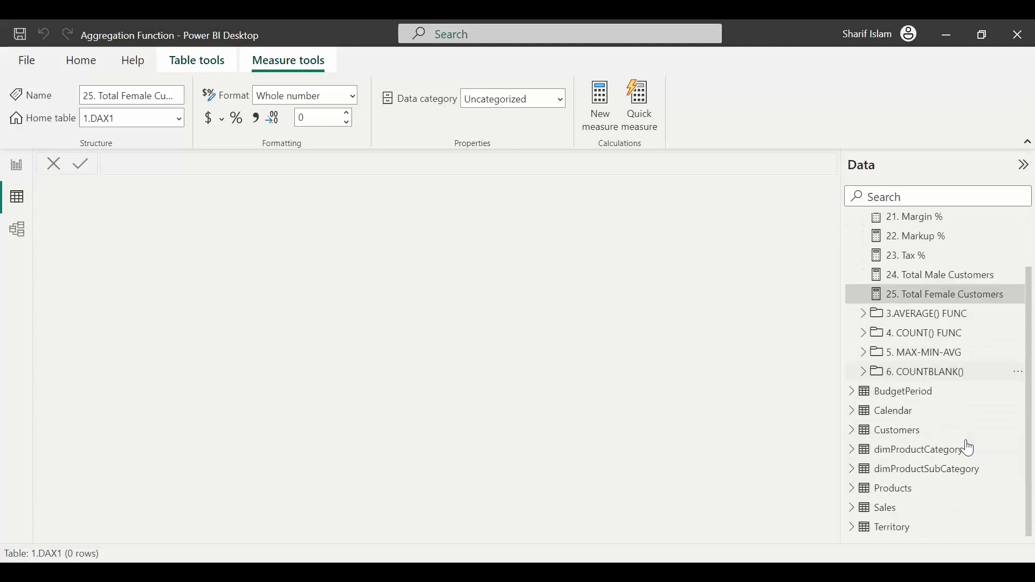
left_click(887, 431)
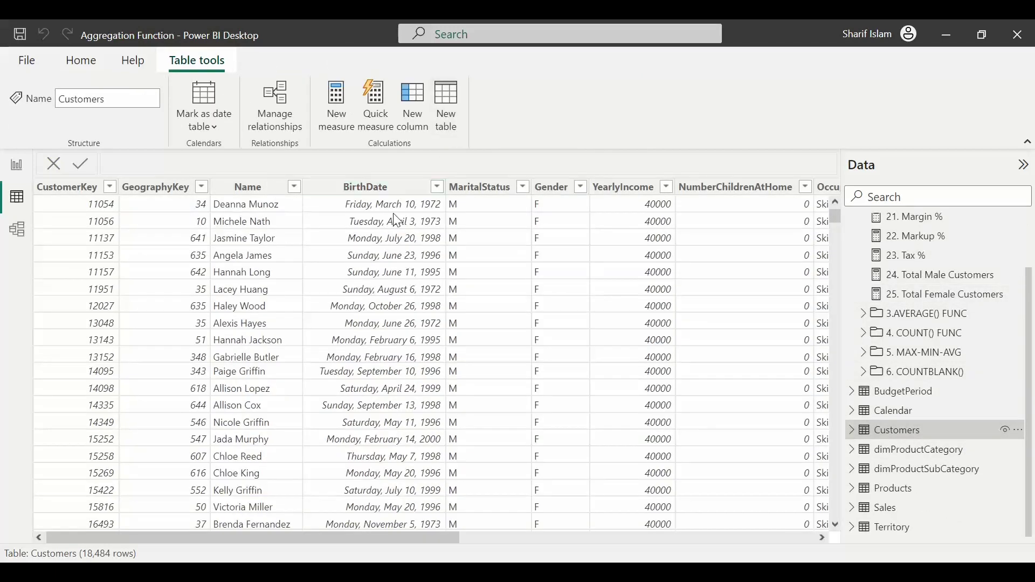
scroll(437, 251, "down", 1)
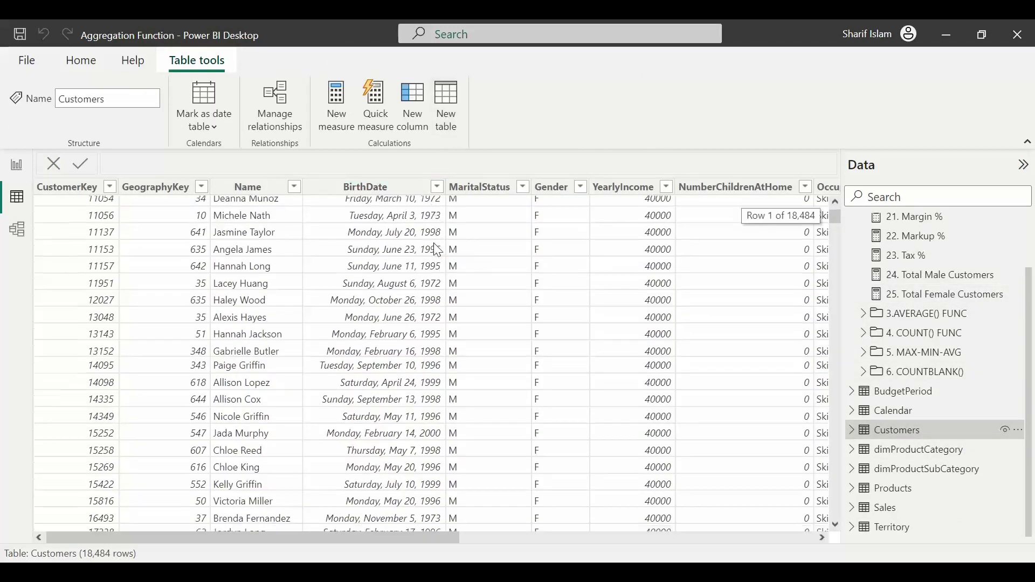
scroll(438, 251, "down", 20)
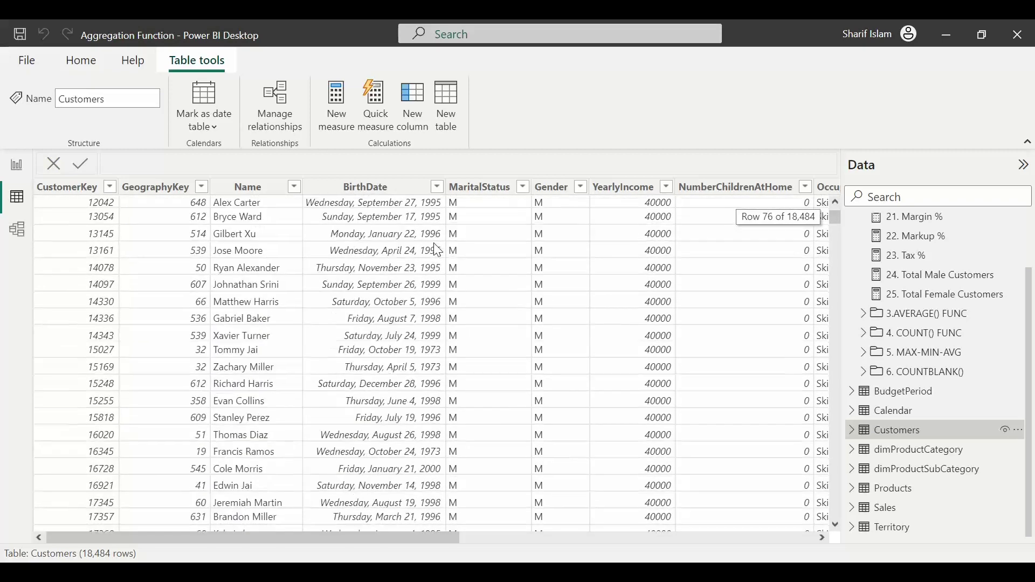
scroll(438, 250, "down", 7)
scroll(438, 250, "up", 4)
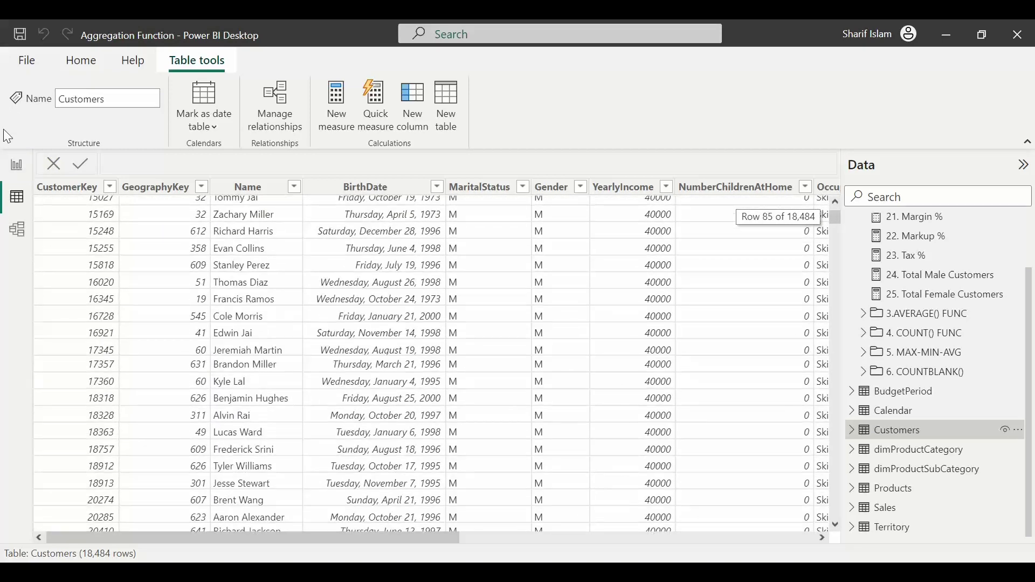
left_click(10, 174)
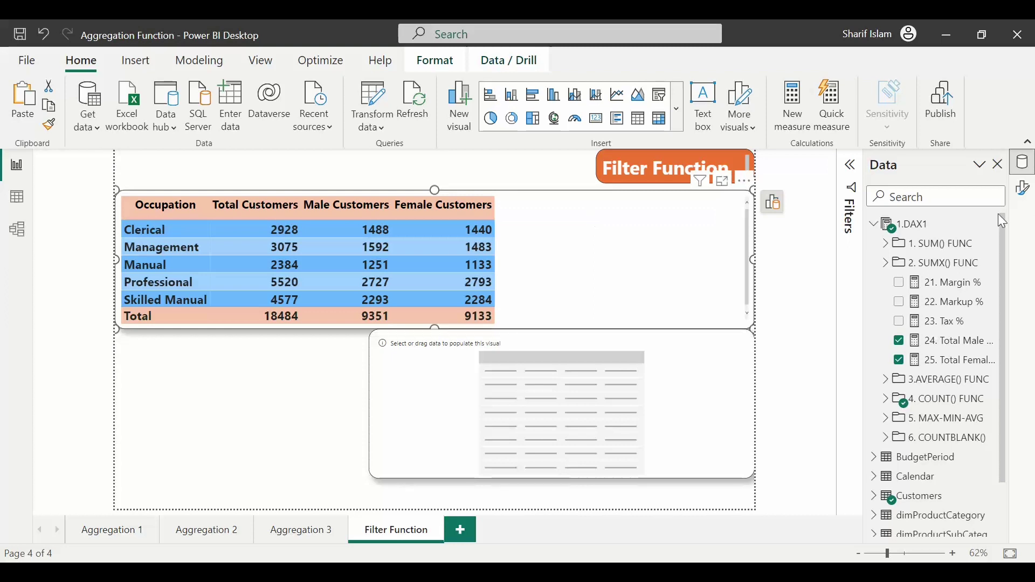
Create a new measure in the 1.DAX1 table named 25. Total Customers Born Before 1950
left_click(916, 224)
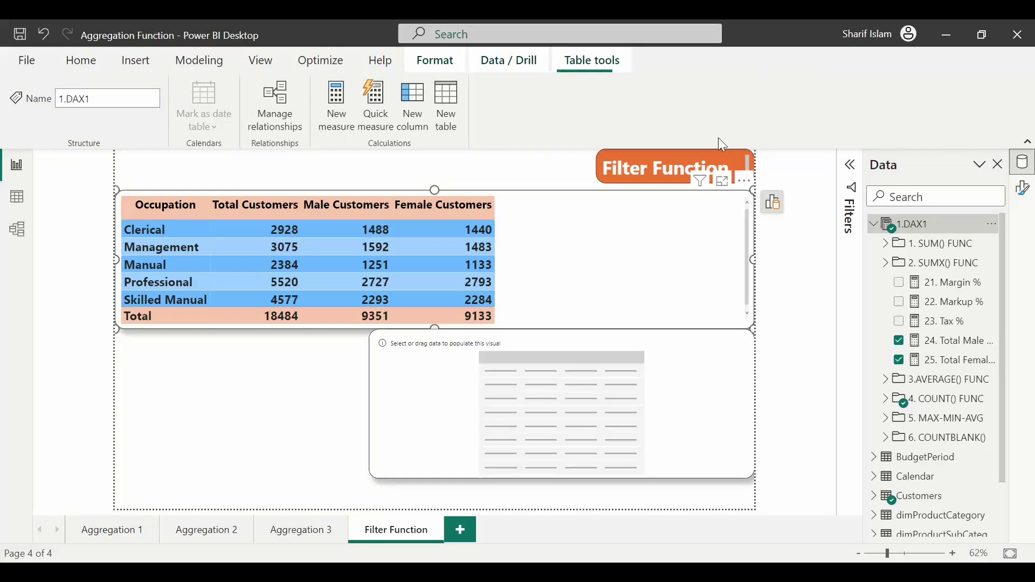
left_click(342, 118)
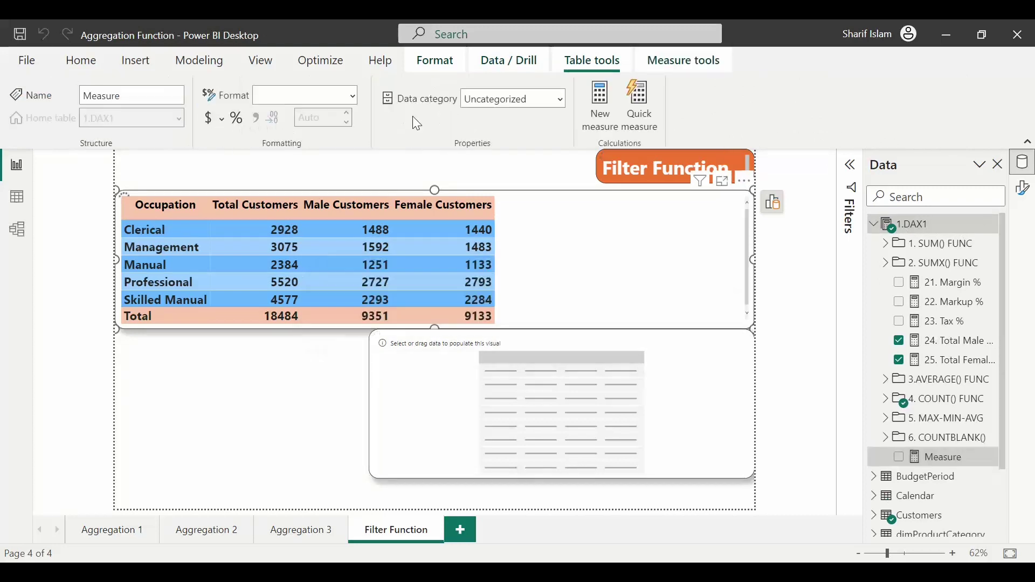
type("25")
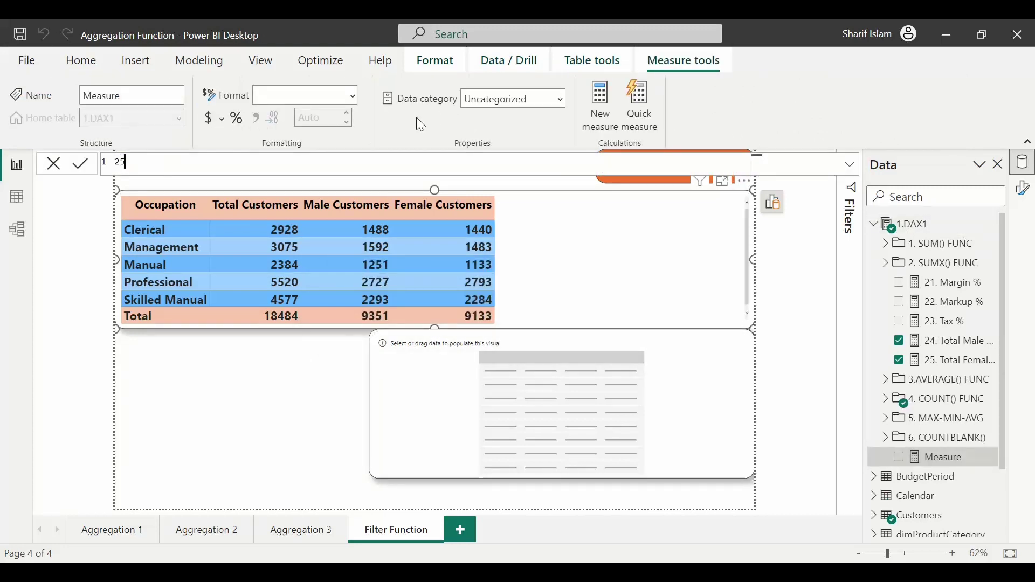
type(". To")
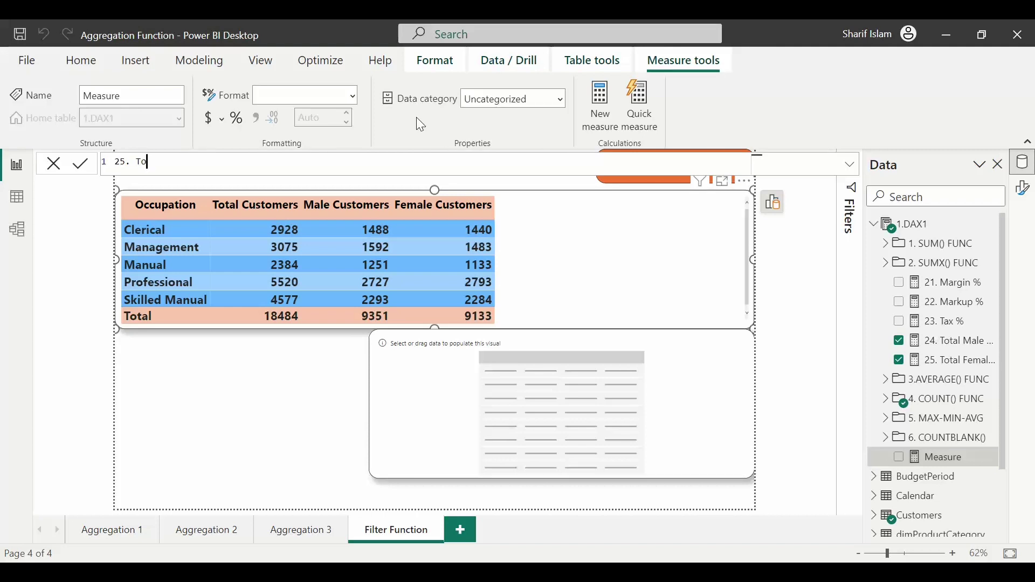
type("tal Customers Born Before ")
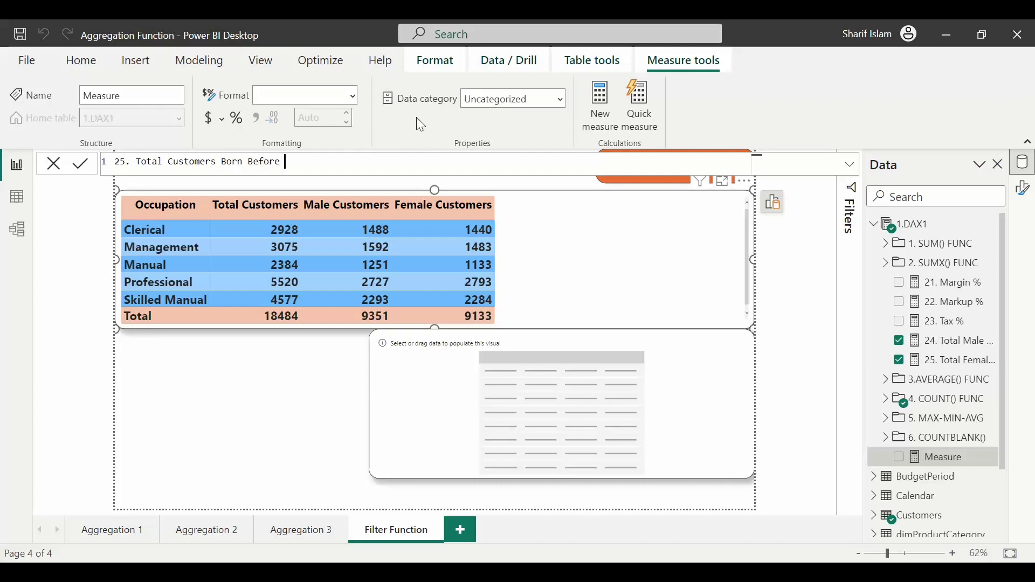
type("1950 =")
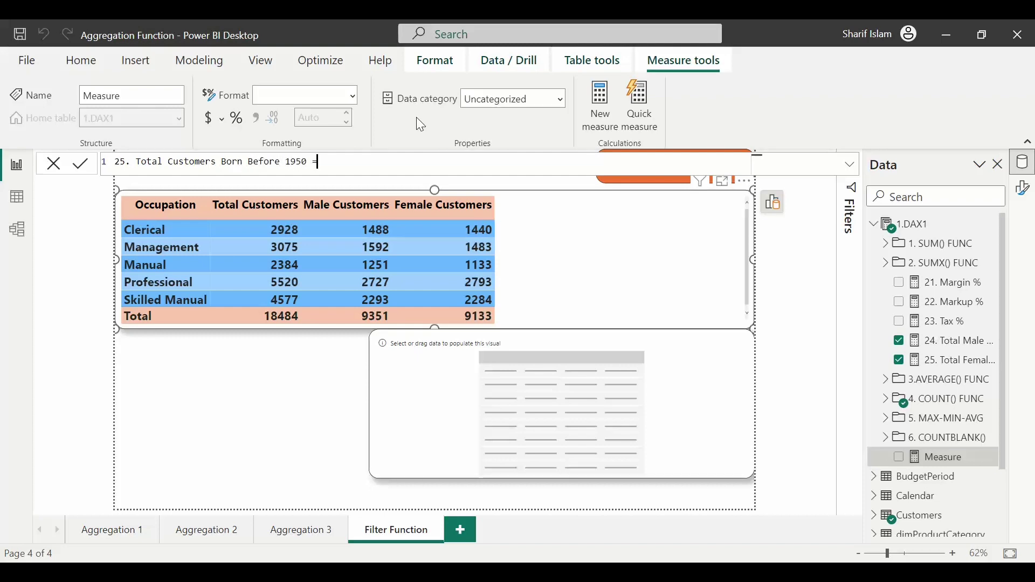
Start the measure's formula with CALCULATE, using '1.DAX1'[15. Total Number of Customers] as the expression
type(" cal")
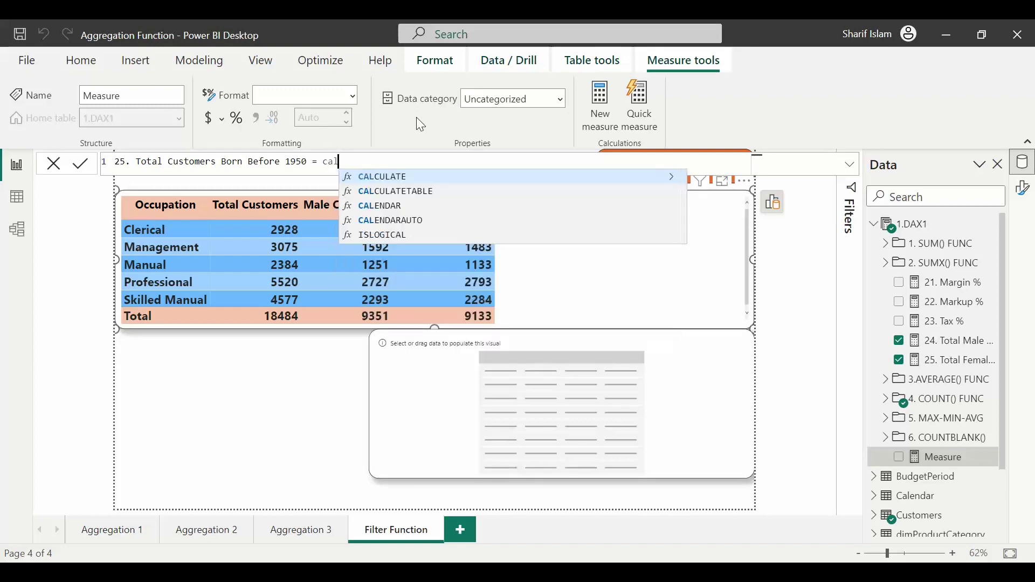
type("cu")
key("Tab")
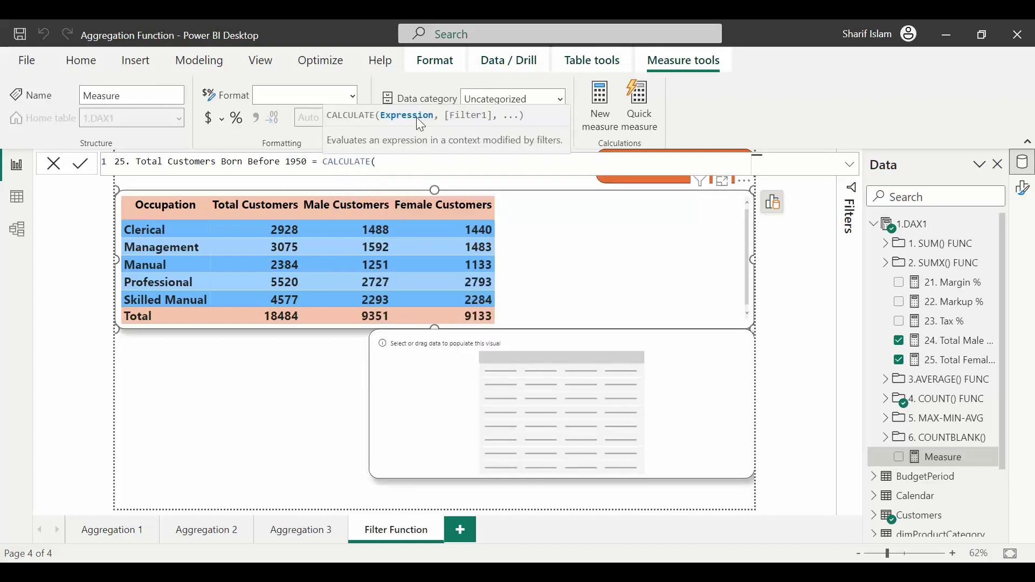
type("dax")
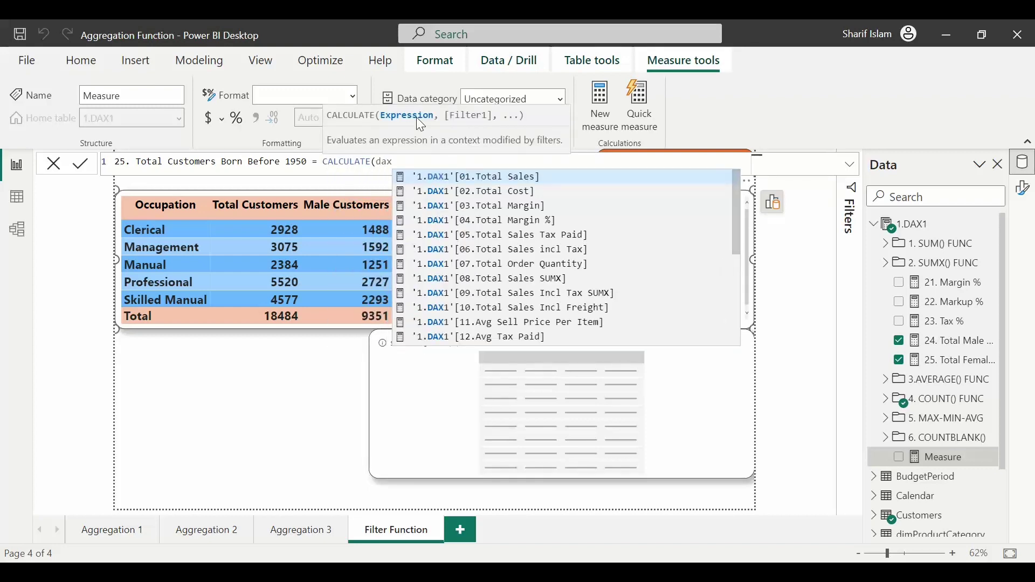
key("Down")
key("Down")
key("Down")
key("Down")
key("Down")
key("Down")
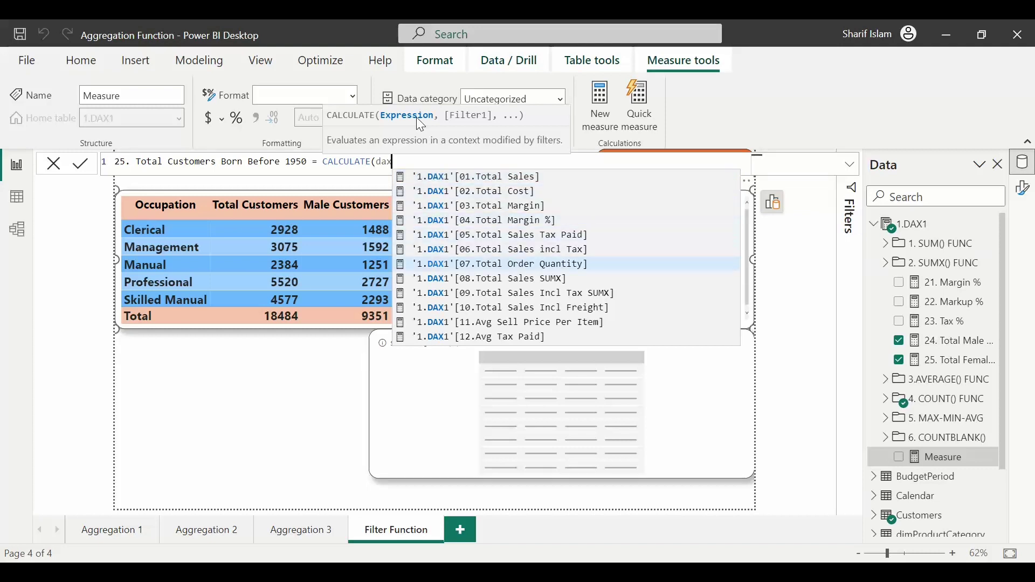
key("Down")
key("Down")
key("Down")
key("Down")
key("Down")
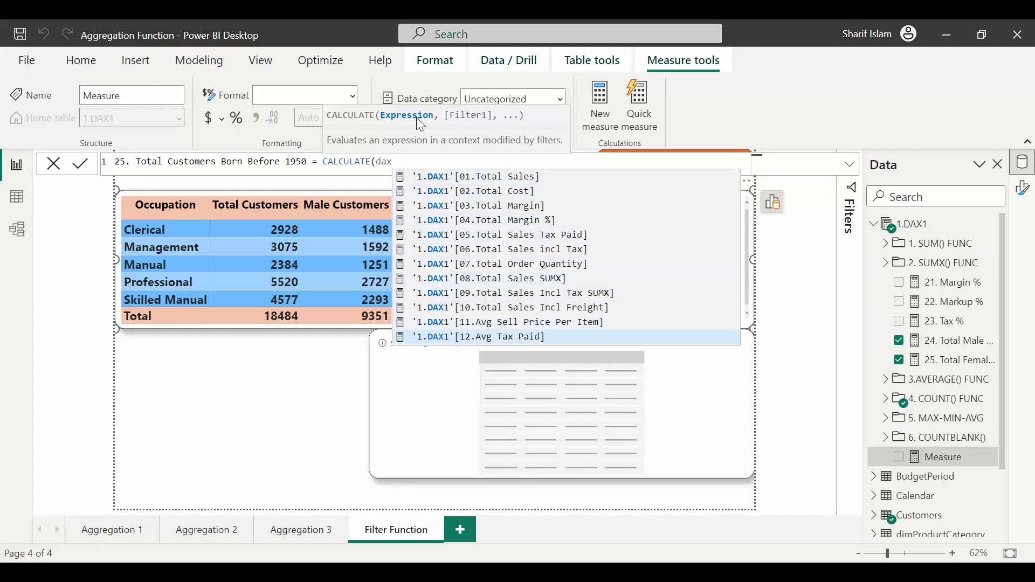
key("Down")
key("Down")
key("Down")
key("Tab")
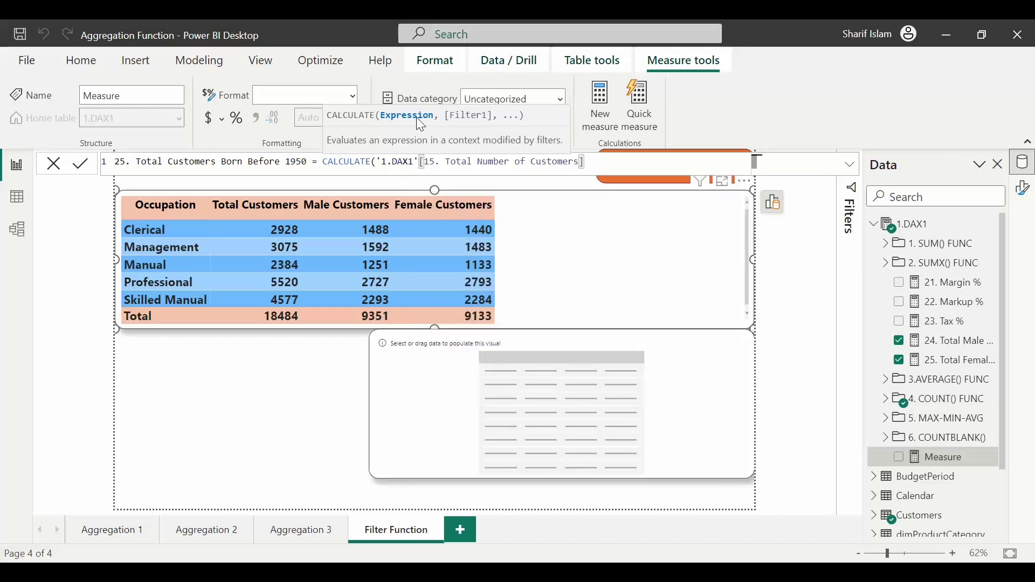
Add the Customers[BirthDate] column as the CALCULATE formula's filter argument
type(",cus")
type("tomers[")
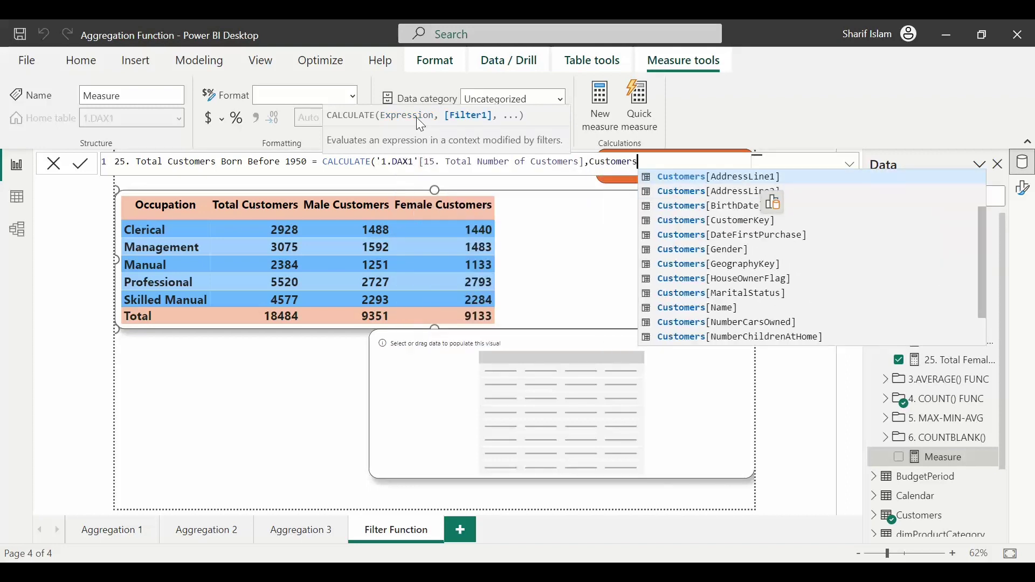
key("Down")
key("Down")
key("Tab")
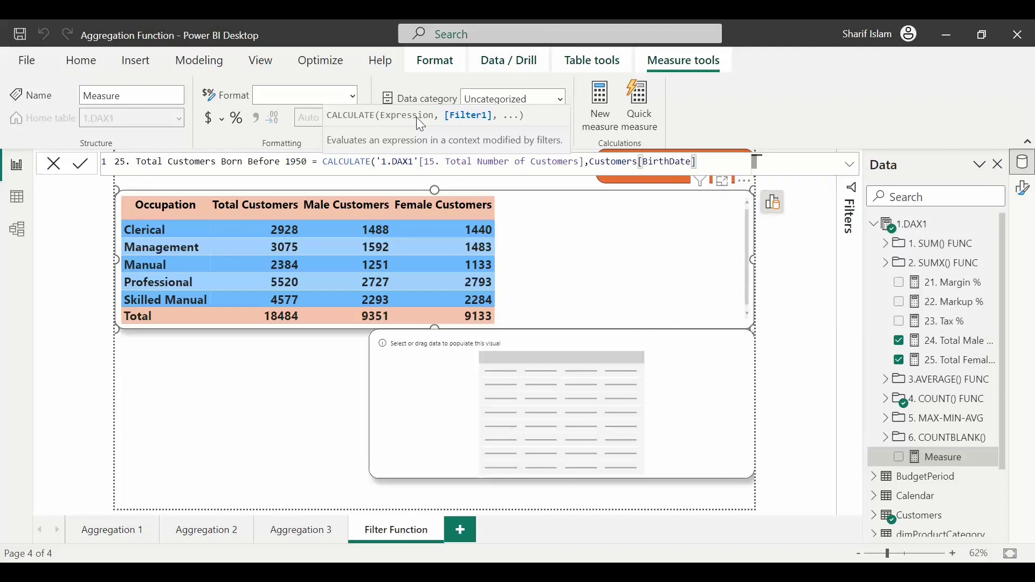
Complete the birth date filter condition with <DATE(1950,1,1)
type("<")
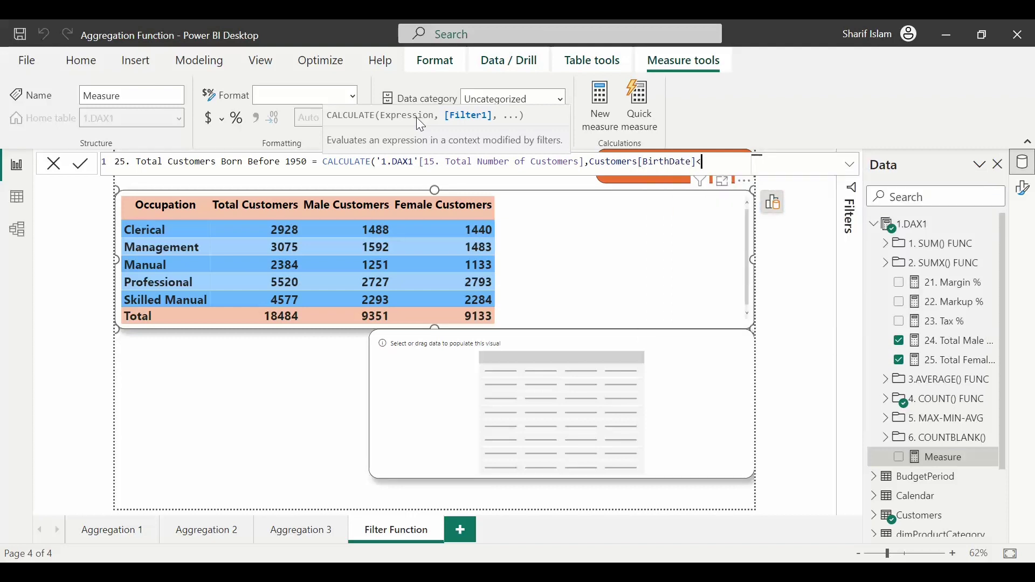
type("Da")
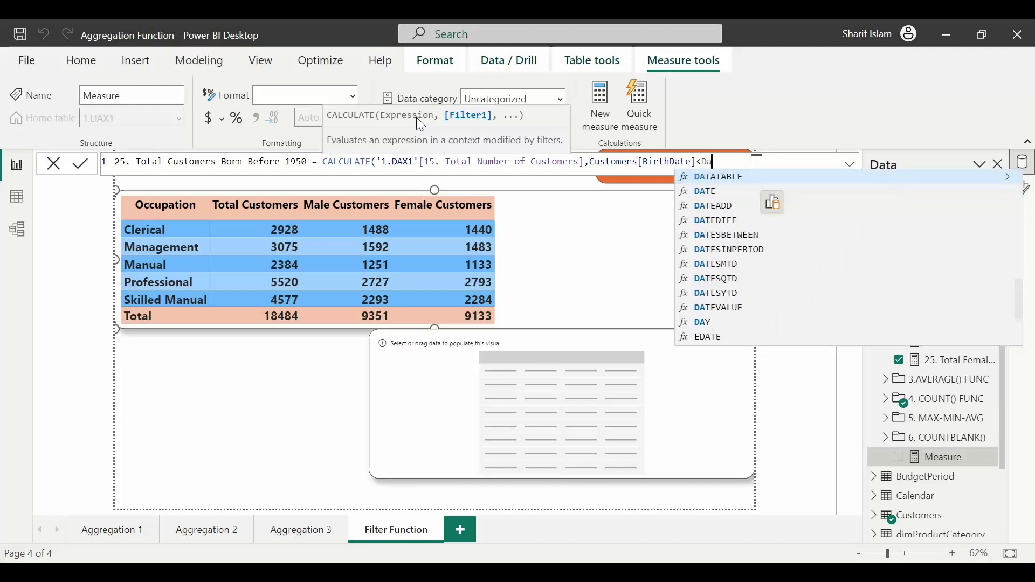
key("Down")
key("Tab")
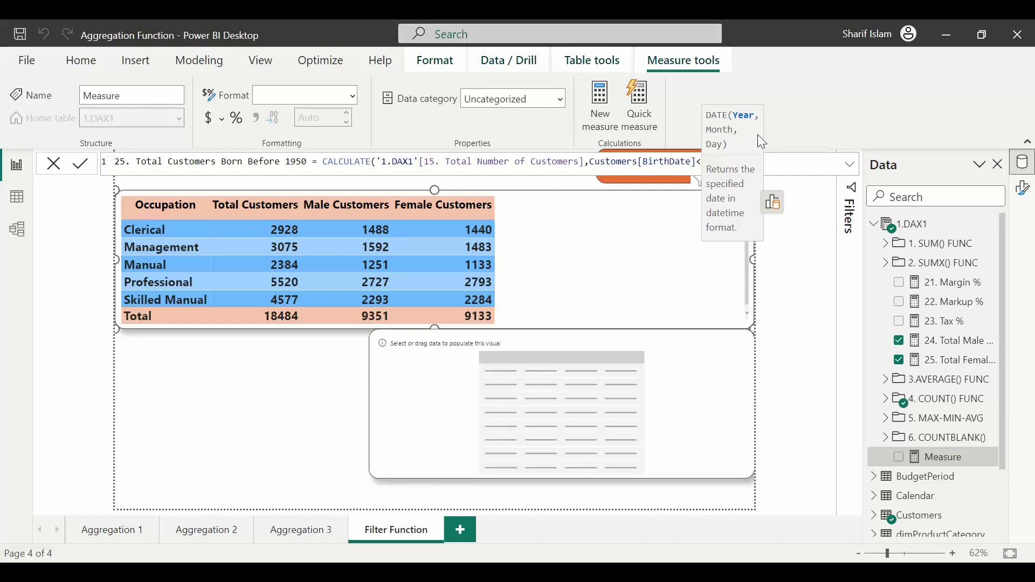
type("195")
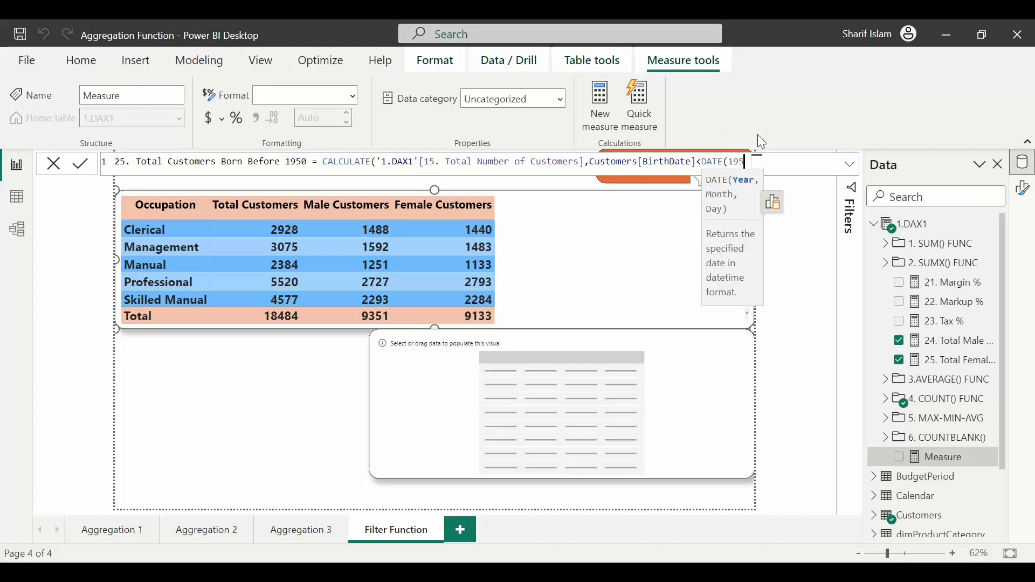
type("0,")
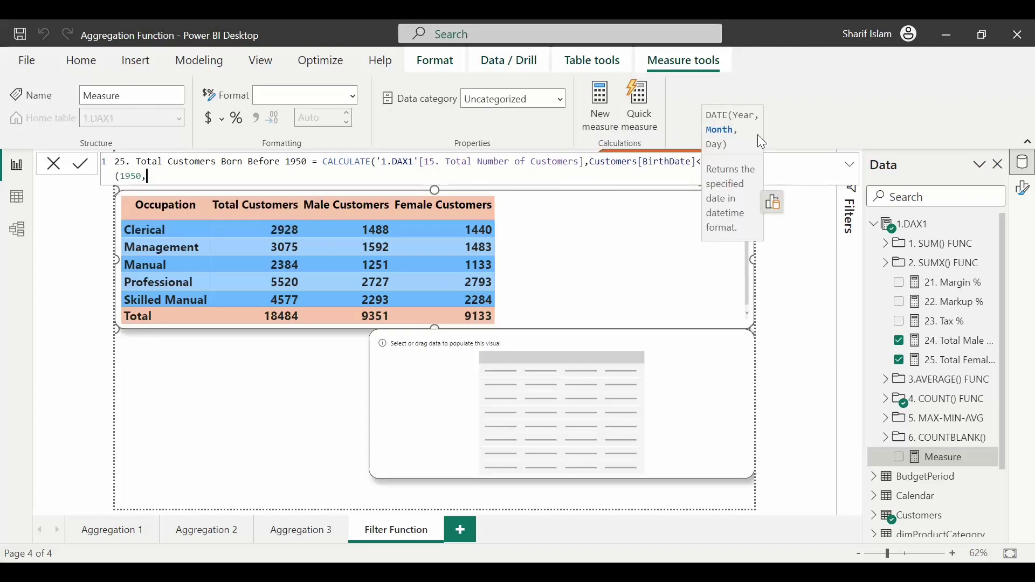
type("1,")
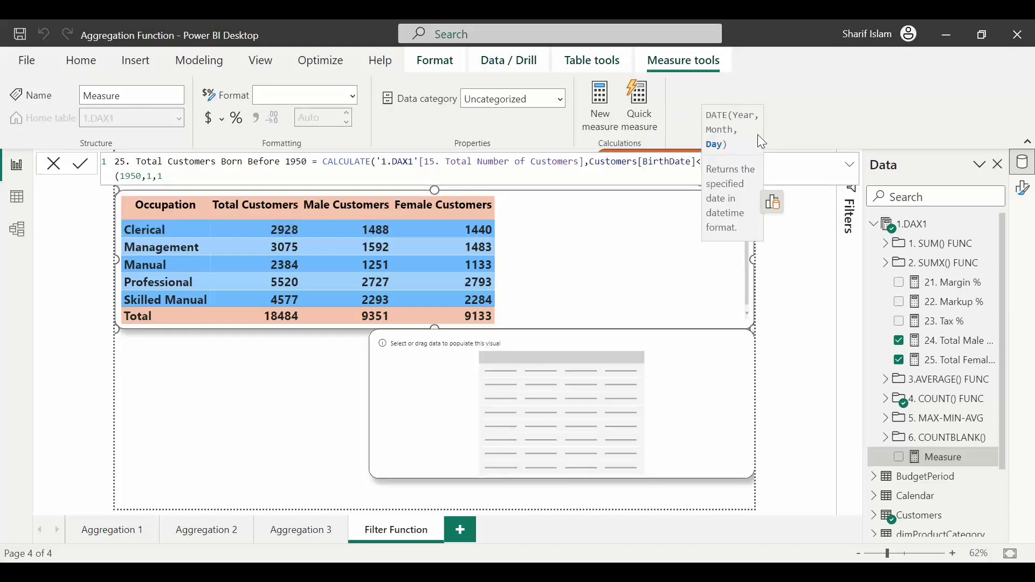
type("1)")
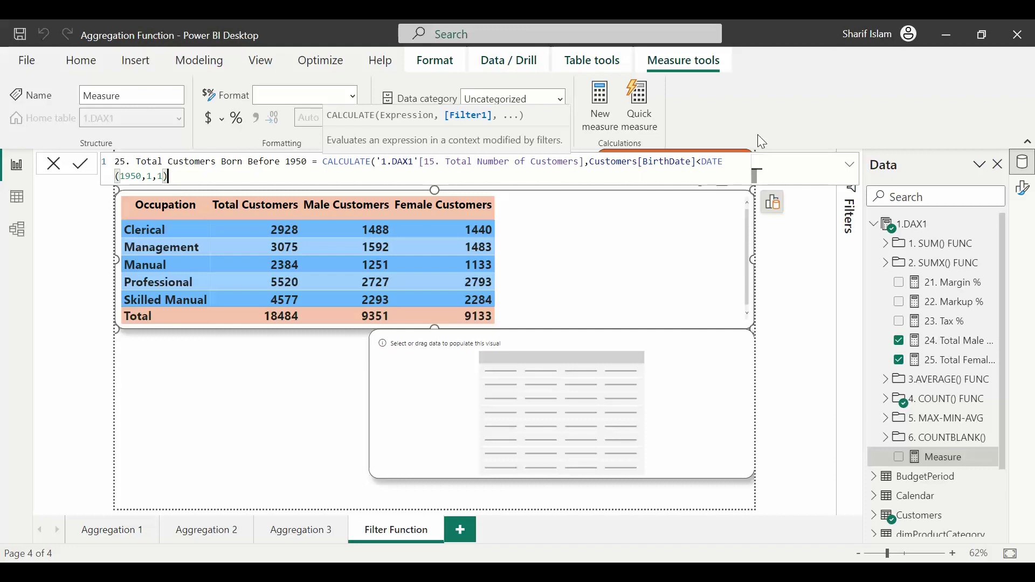
Save the born-before-1950 measure and renumber its name to 26. Total Customers Born Before 1950
key("Return")
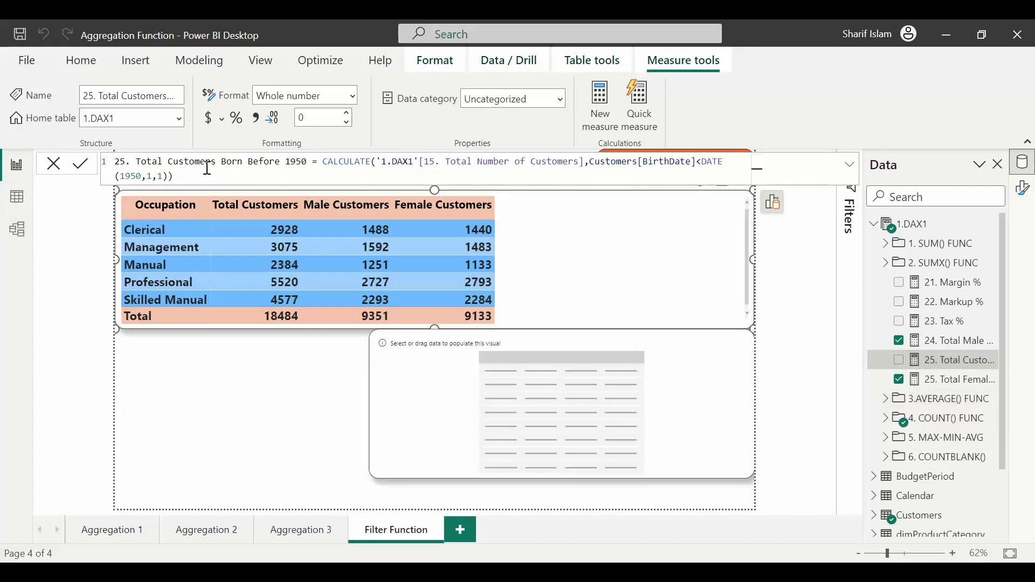
left_click(125, 162)
key("BackSpace")
type("6")
key("Return")
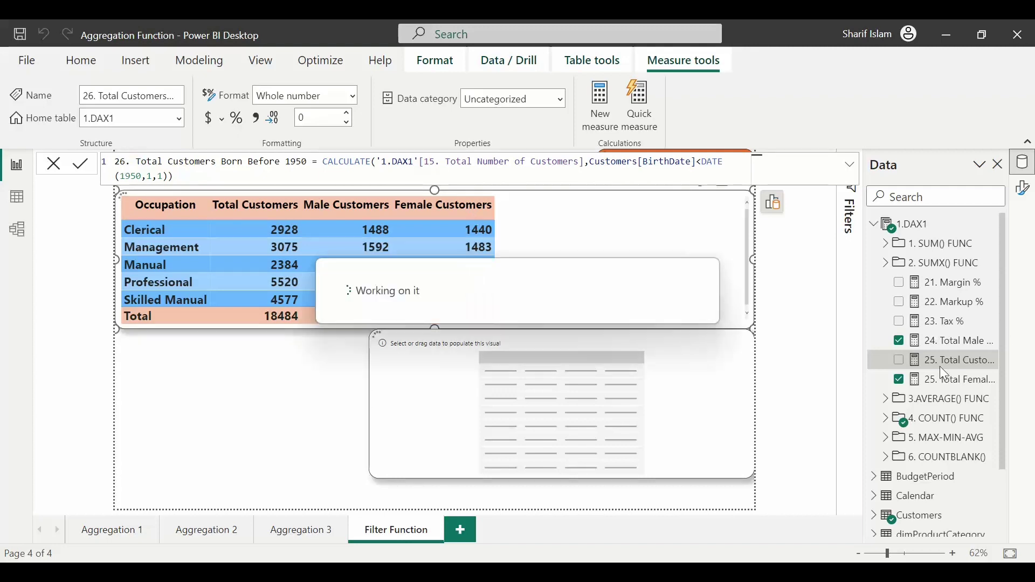
Add the 26. Total Customers Born Before 1950 measure to the occupation table and rename its column Cust Born Bef 1950 for this visual
left_click(899, 380)
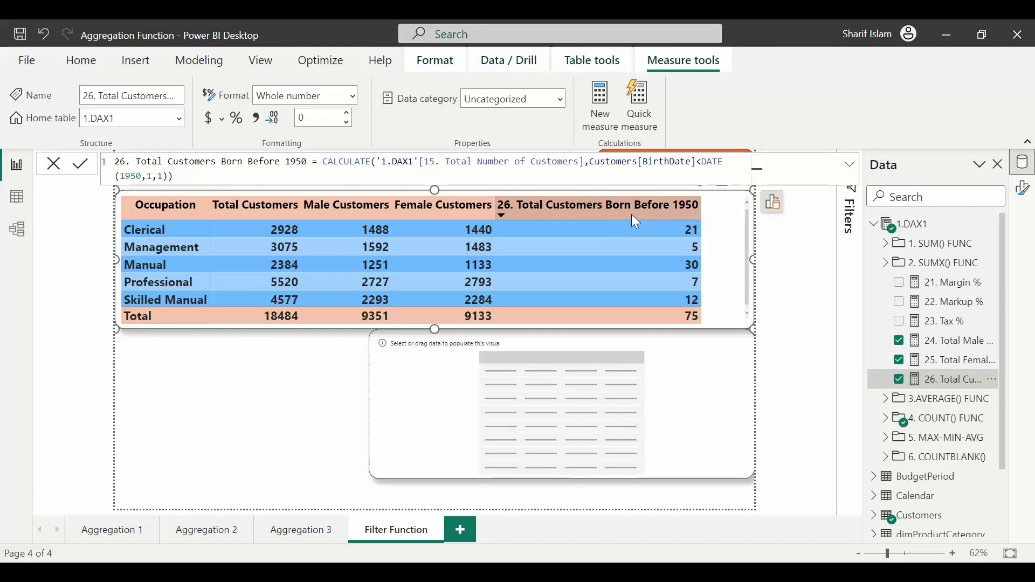
left_click(779, 212)
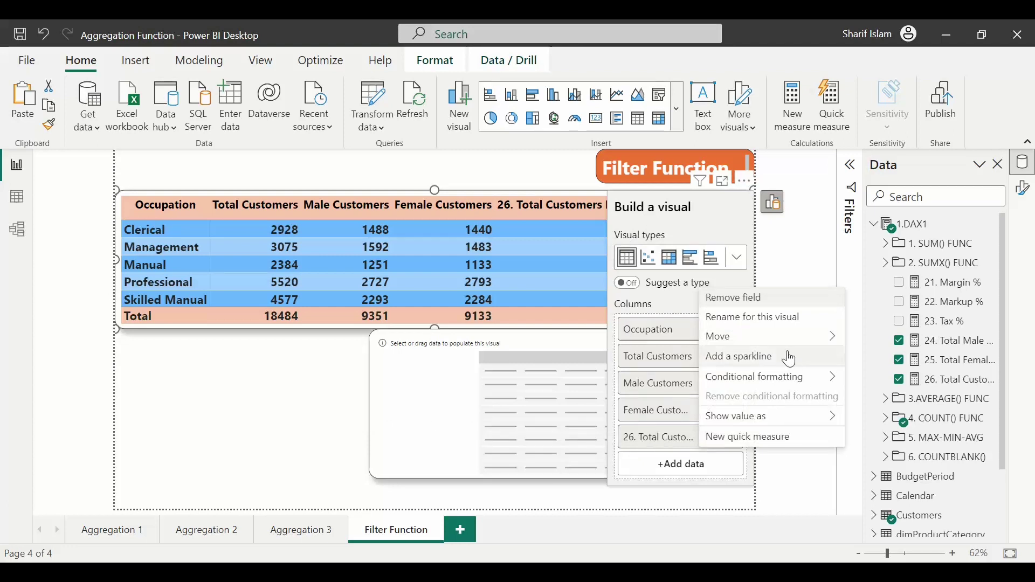
left_click(762, 319)
type("Cust Born Bef")
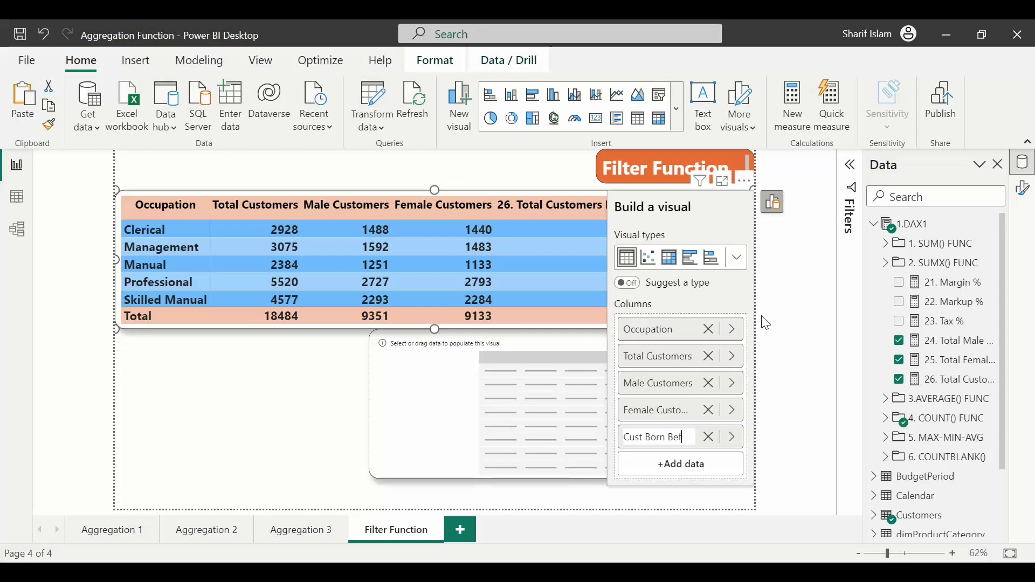
type(" 1950")
key("Return")
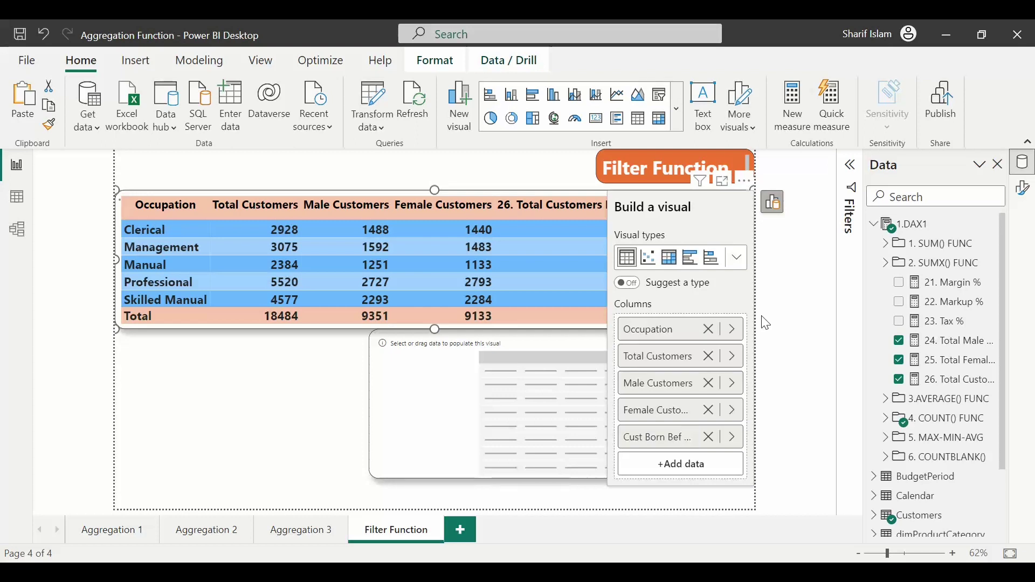
left_click(773, 203)
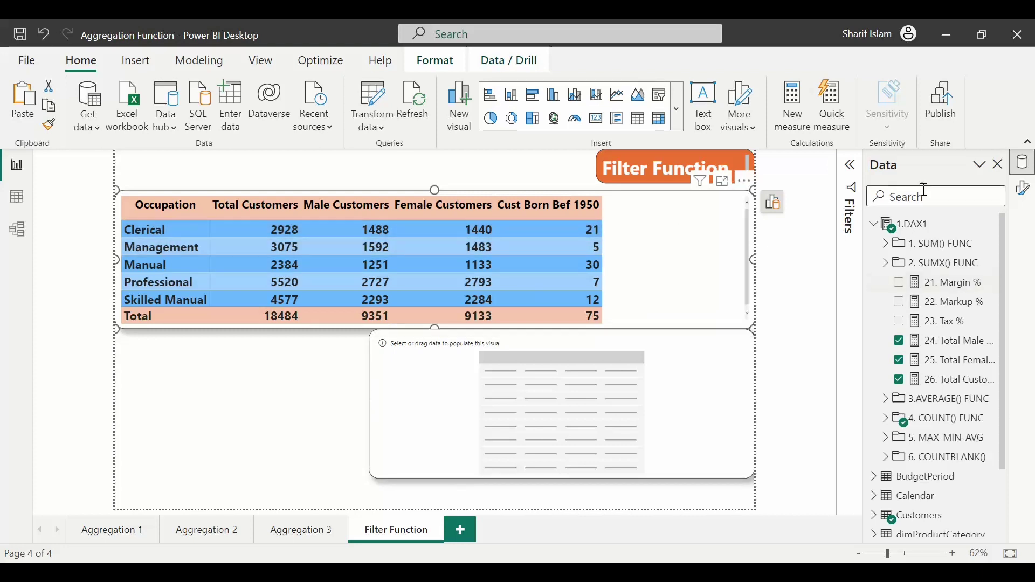
Create a new measure in the 1.DAX1 table named 27.Total Customers Born in january
left_click(918, 225)
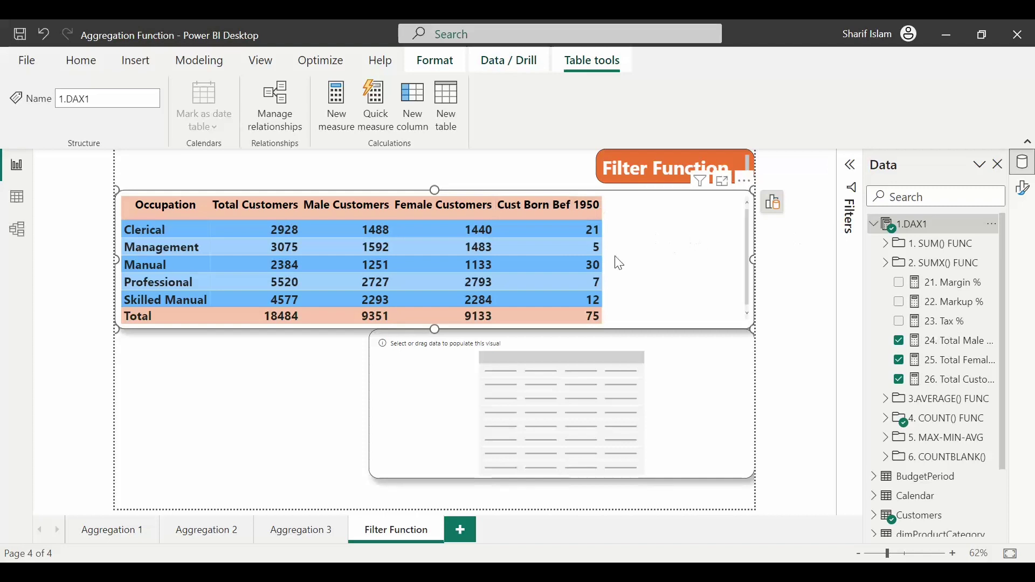
left_click(682, 230)
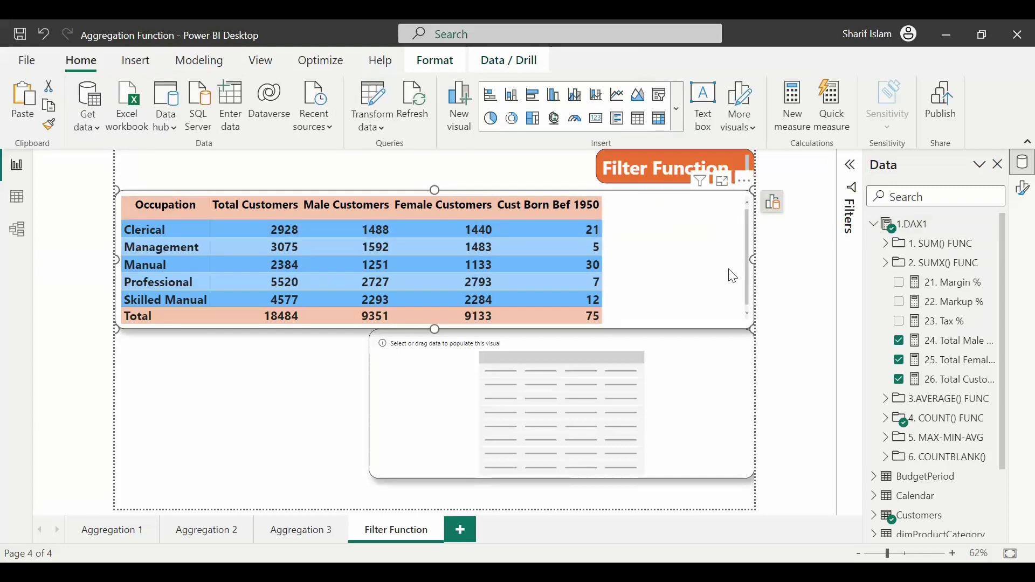
left_click(916, 224)
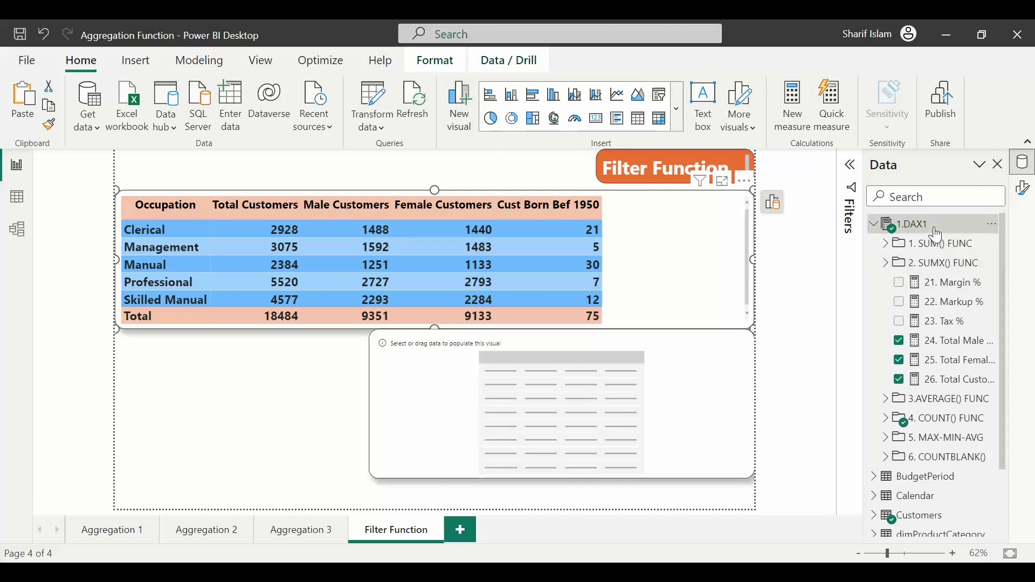
left_click(329, 117)
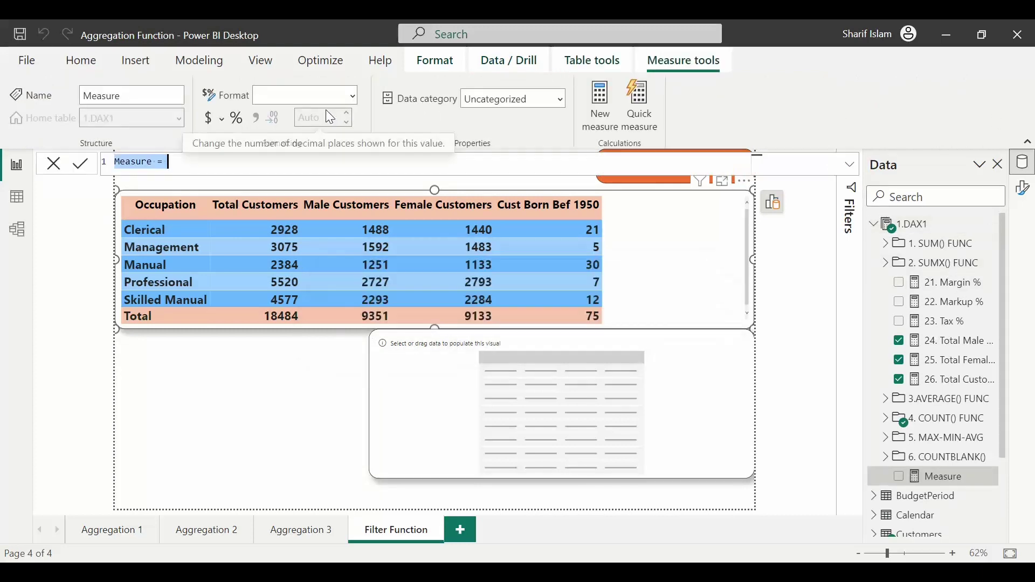
type("27.")
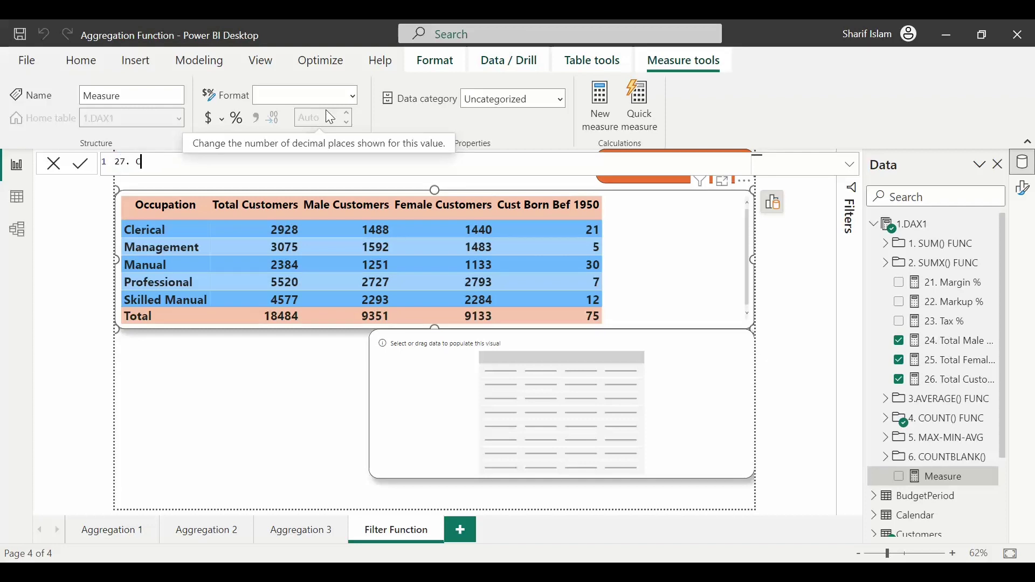
type("Total")
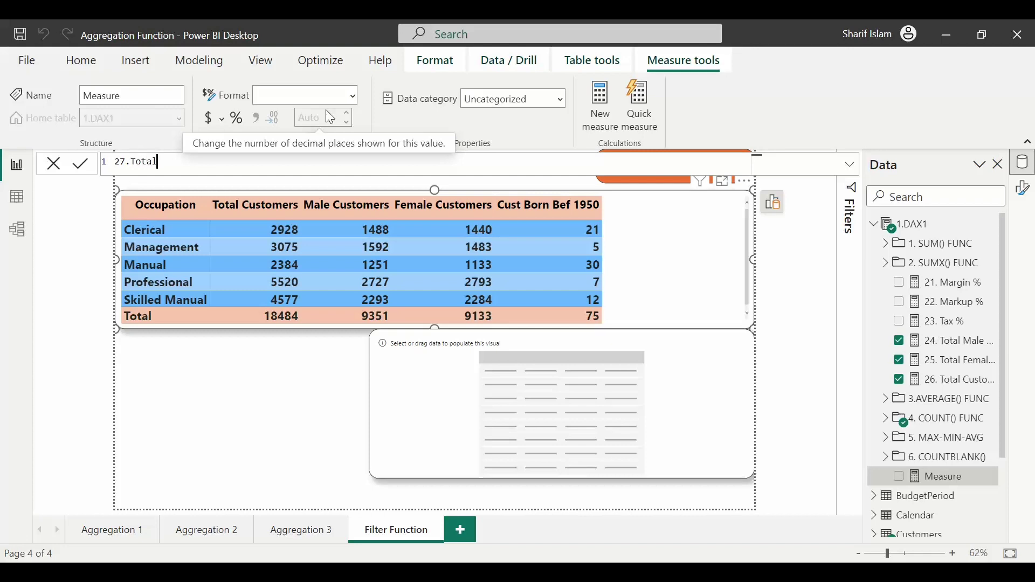
type(" Customers")
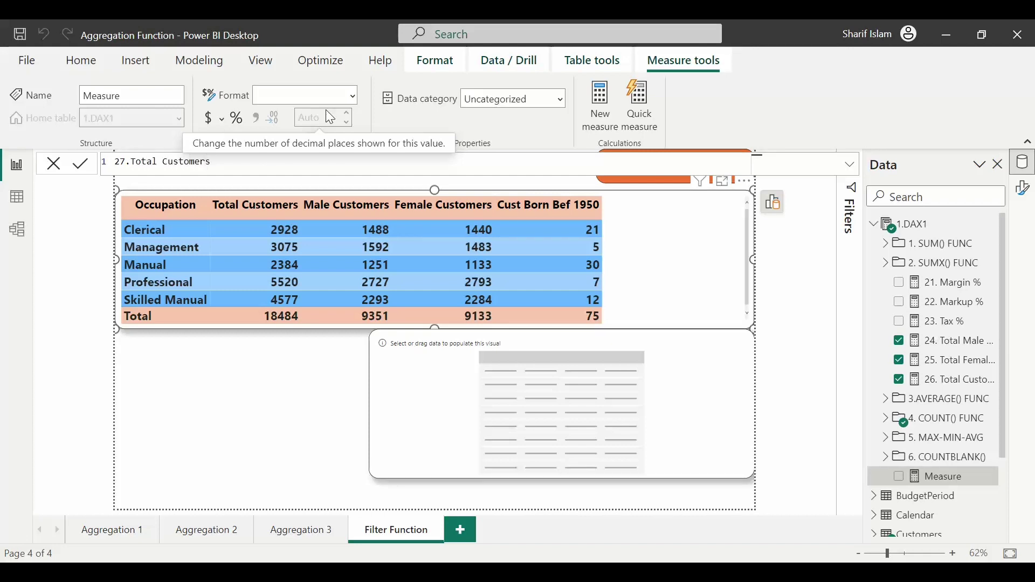
type(" Born in january =")
Begin the January measure's formula with CALCULATE, using '1.DAX1'[15. Total Number of Customers] as the expression
type("calcu")
key("Tab")
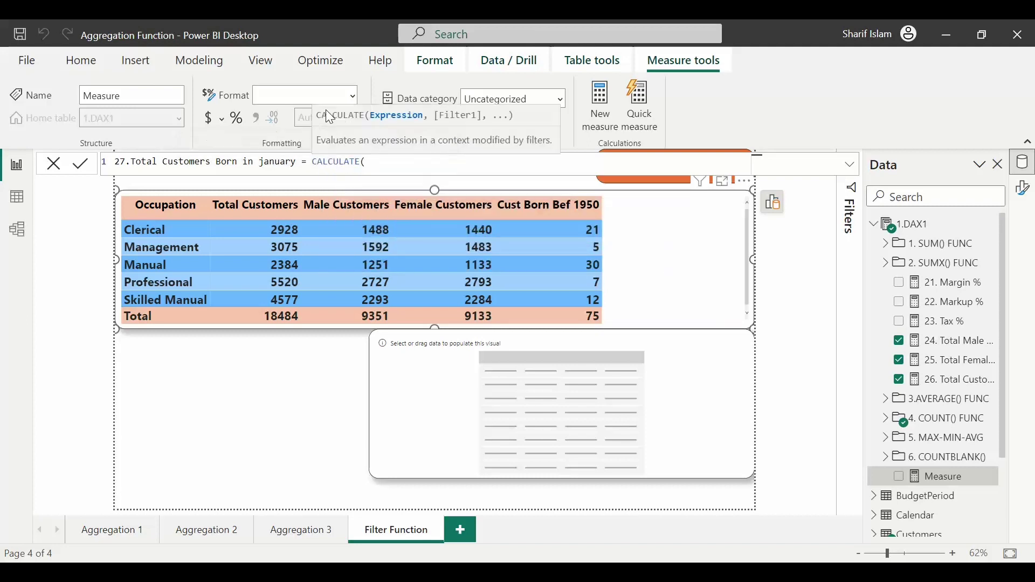
type("dax")
key("Down")
key("Down")
key("Down")
key("Down")
key("Down")
key("Down")
key("Down")
key("Down")
key("Down")
key("Down")
key("Down")
key("Down")
key("Down")
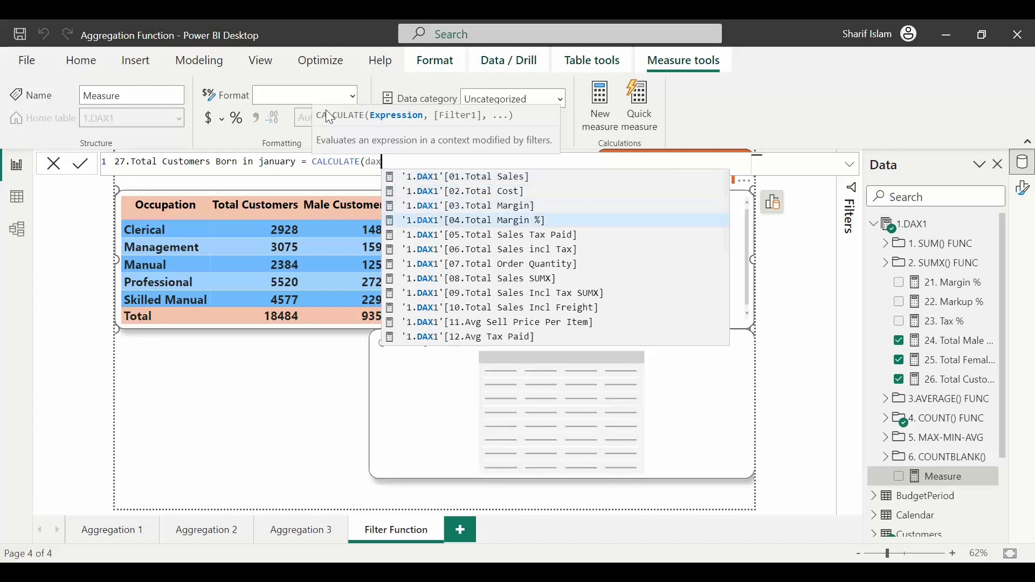
key("Down")
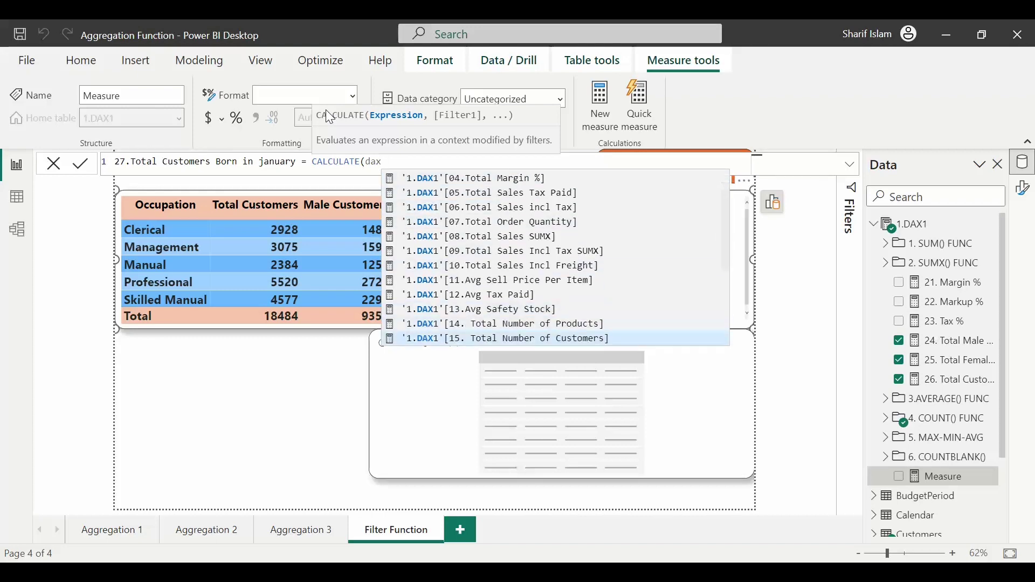
key("Tab")
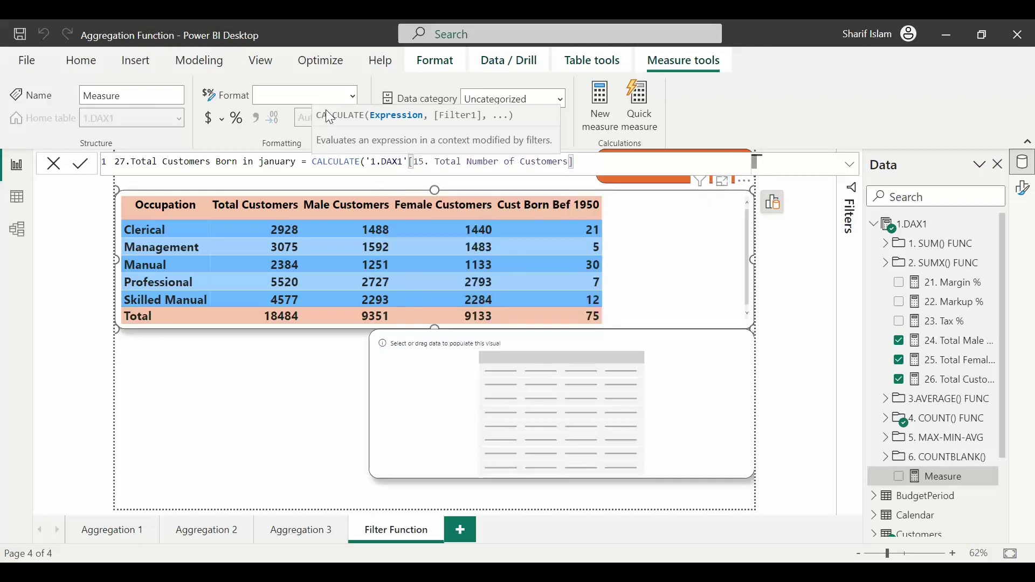
Add MONTH(Customers[BirthDate]=1) as the January measure's filter argument and save the measure
type(",month")
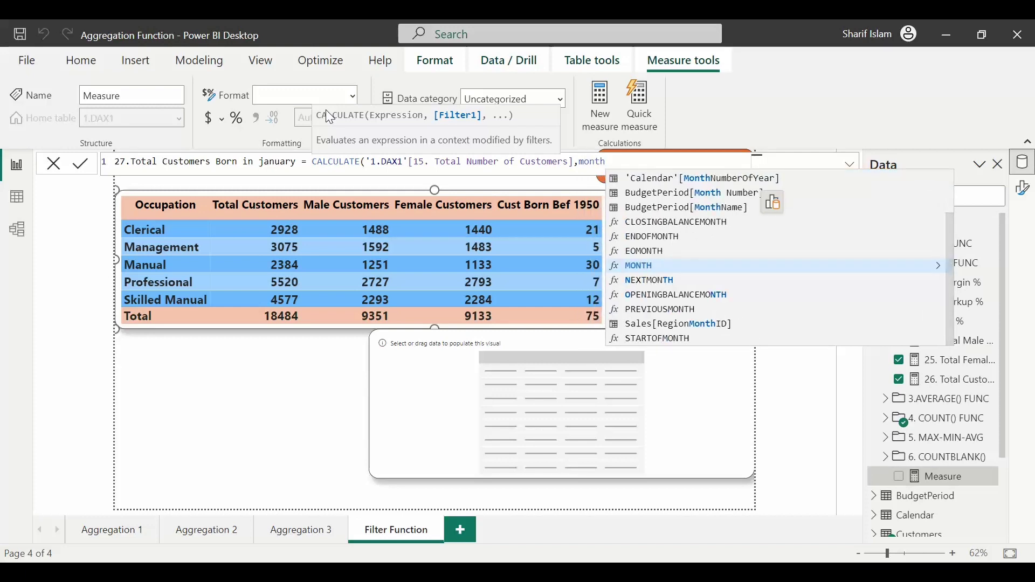
key("Tab")
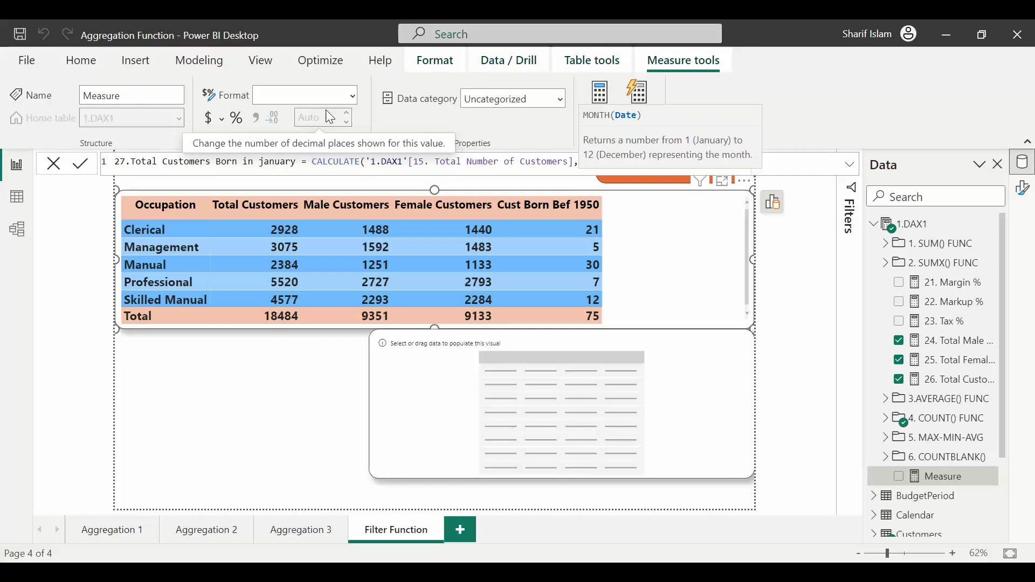
type("cus")
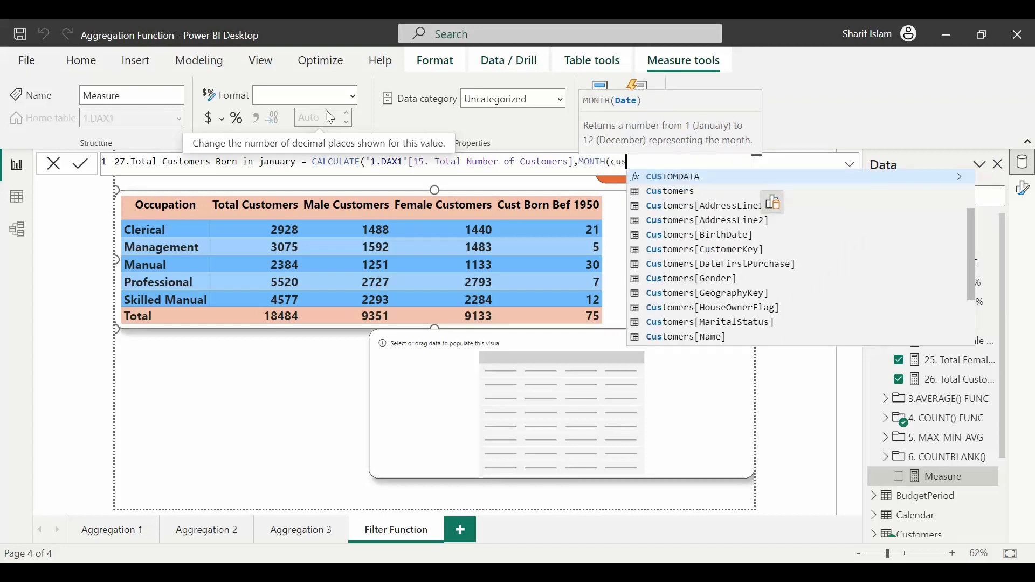
key("Down")
key("Down")
key("Down")
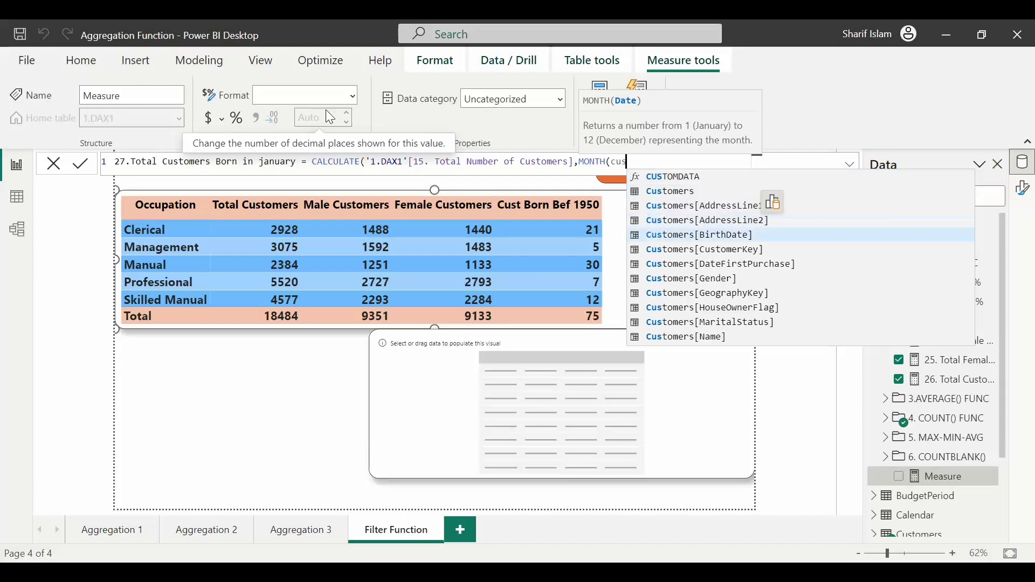
key("Tab")
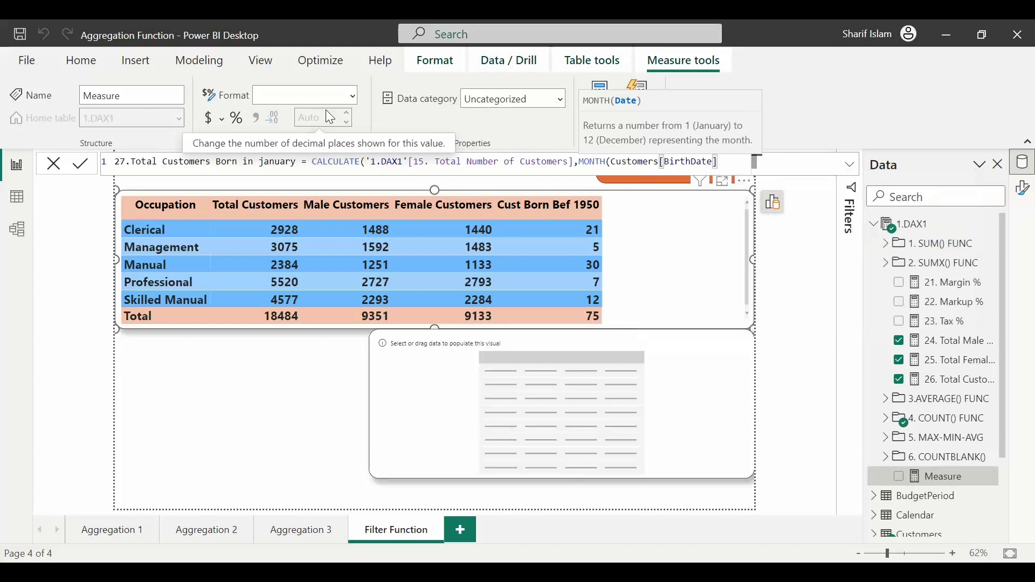
type("=1))")
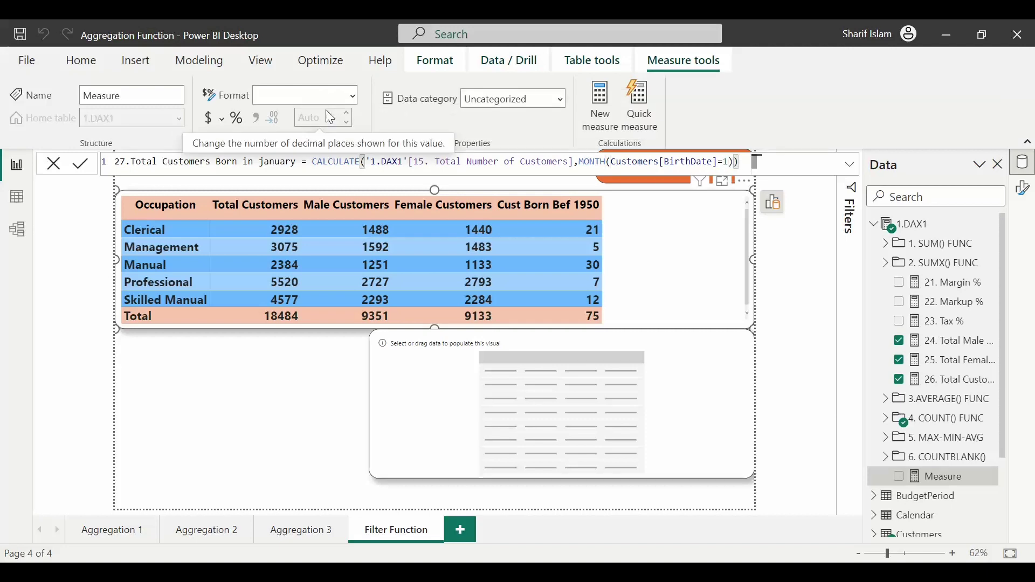
key("Return")
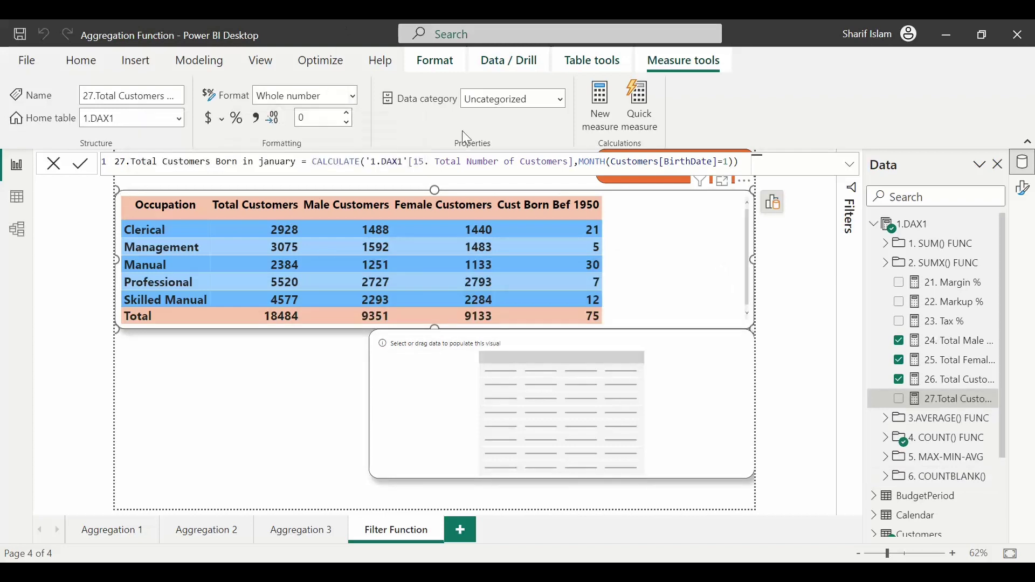
Show the January measure in the occupation table as Cust Born in Jan and narrow the visual to fit its columns
left_click(898, 402)
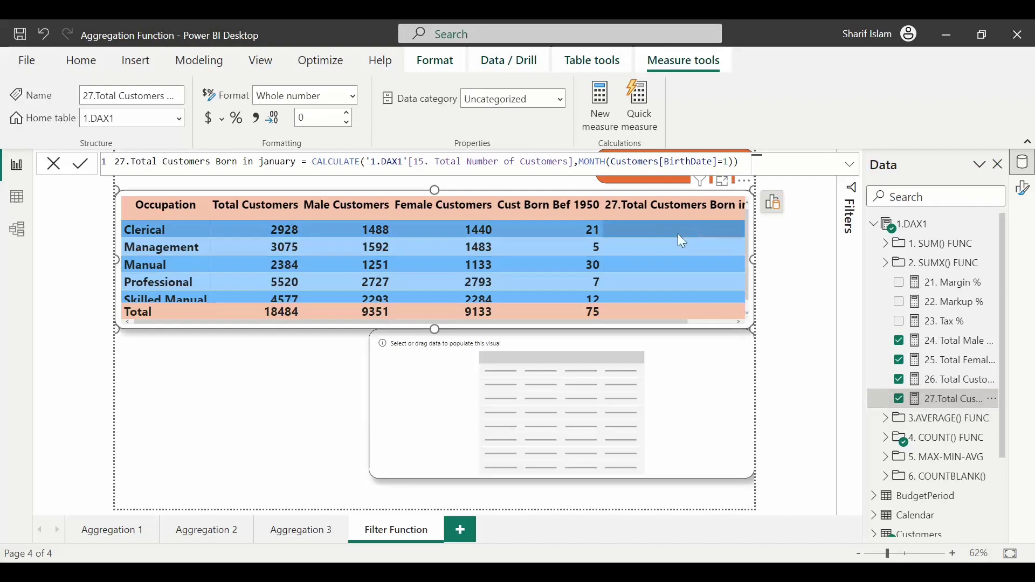
left_click(774, 203)
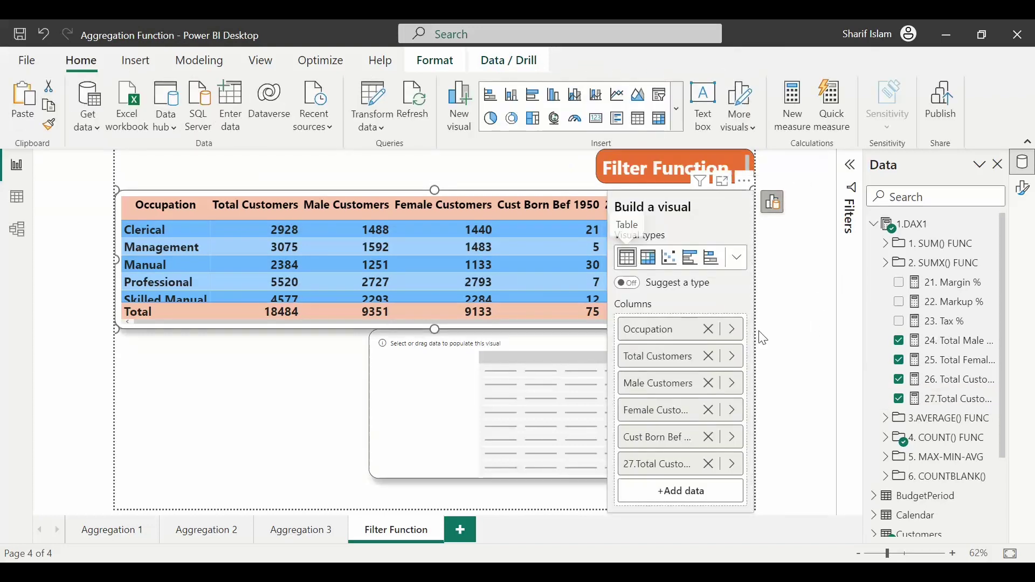
right_click(681, 468)
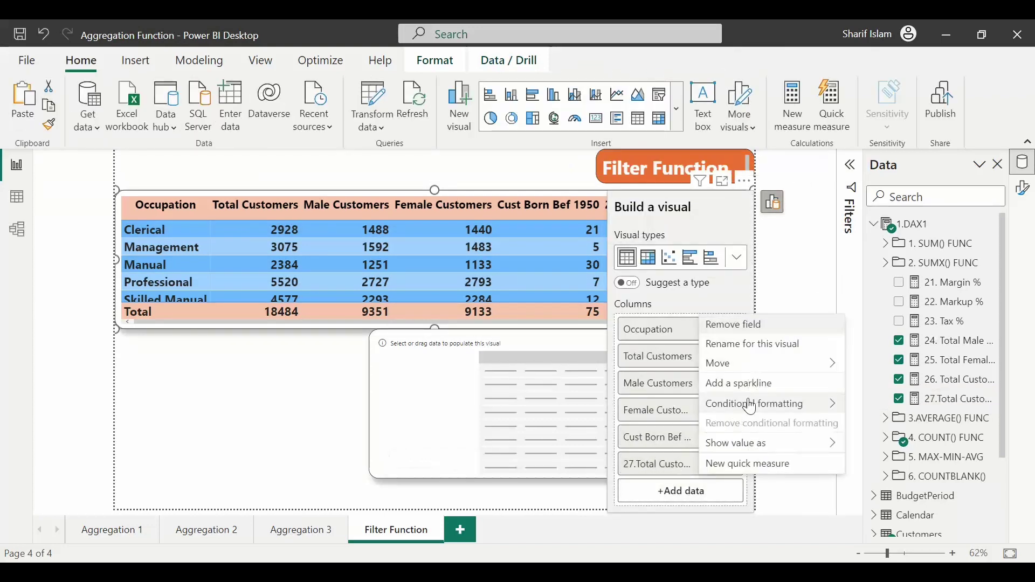
left_click(753, 343)
type("Cust")
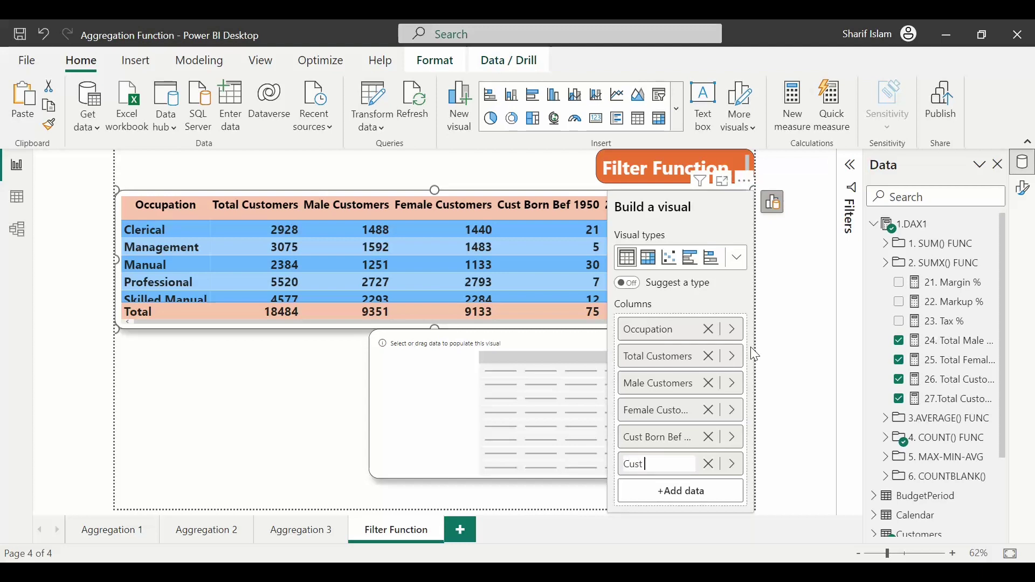
type(" Born in Jan")
key("Return")
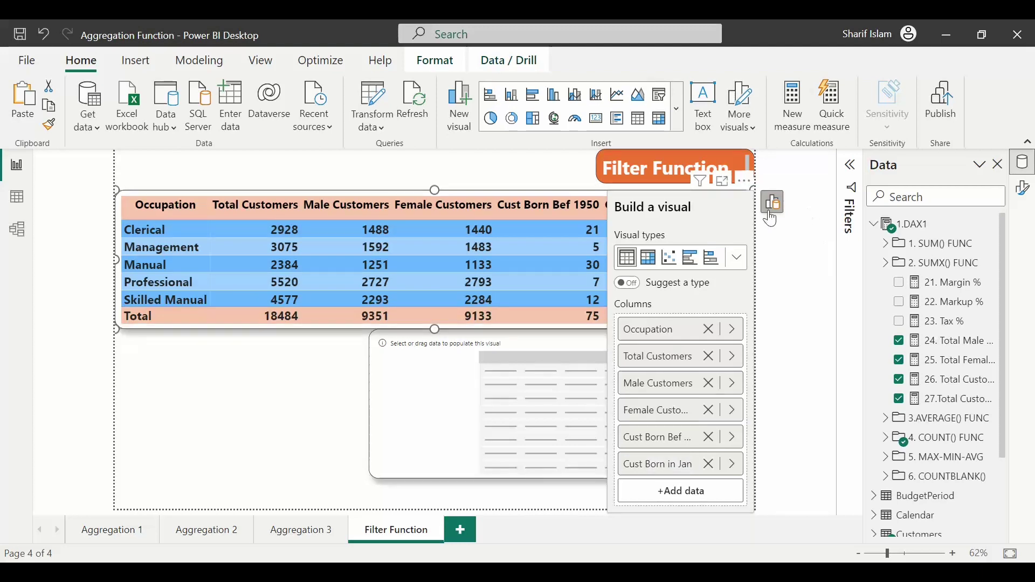
left_click(771, 216)
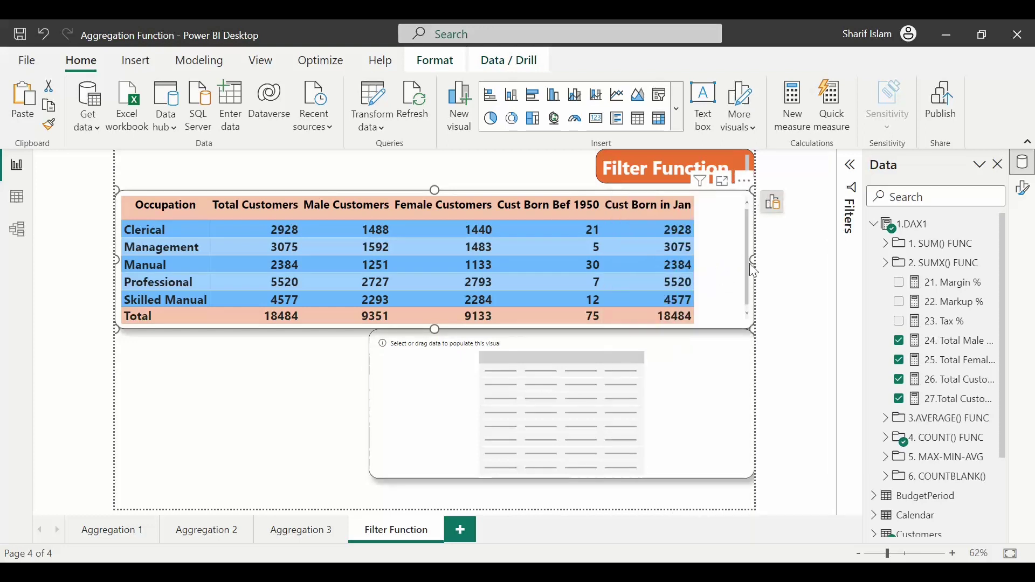
left_click_drag(752, 261, 712, 265)
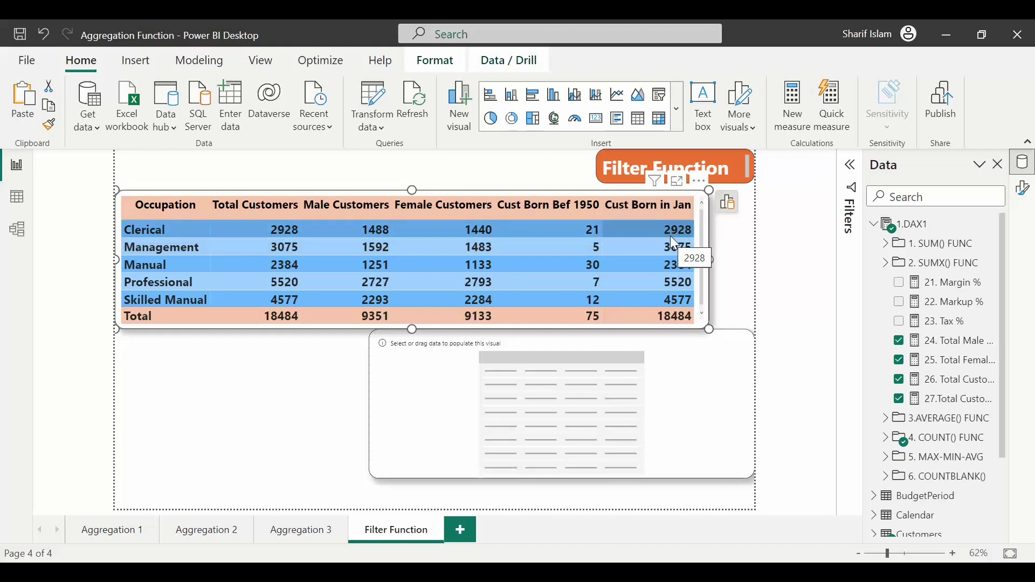
Correct the January measure's filter to MONTH(Customers[BirthDate])=1, save it and slightly trim the table visual's width
left_click(966, 406)
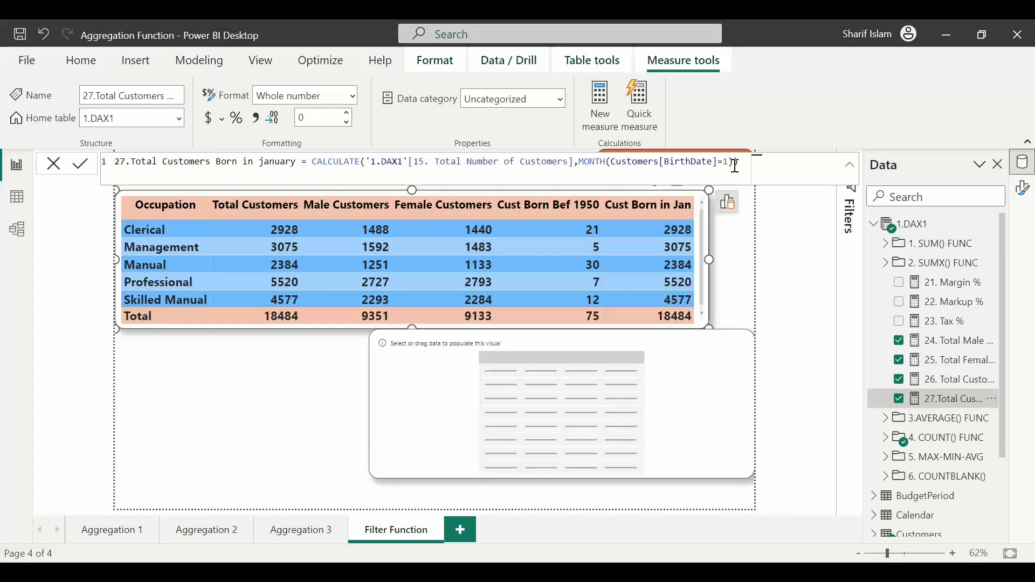
left_click(606, 167)
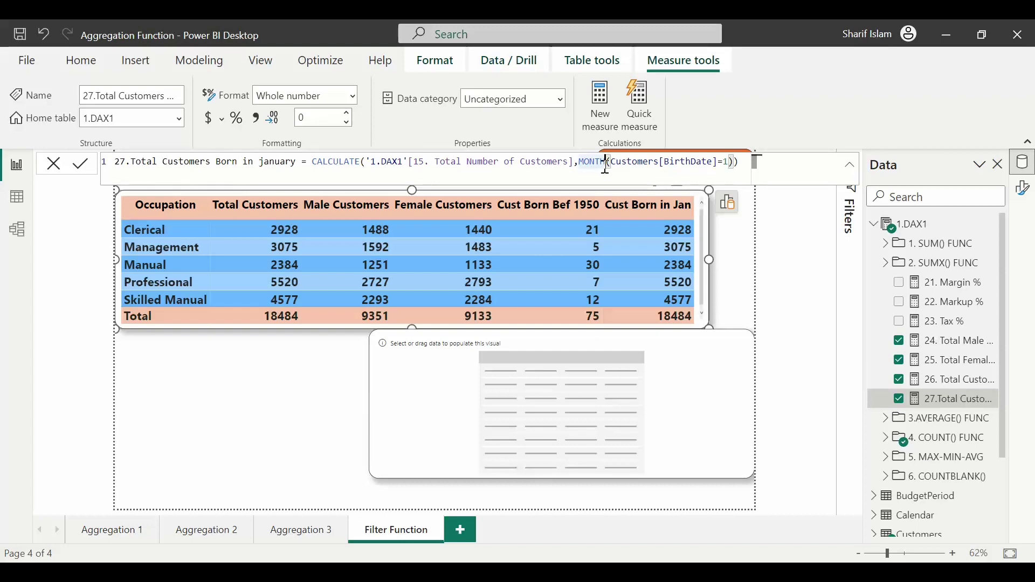
left_click(718, 163)
type(")")
key("End")
key("BackSpace")
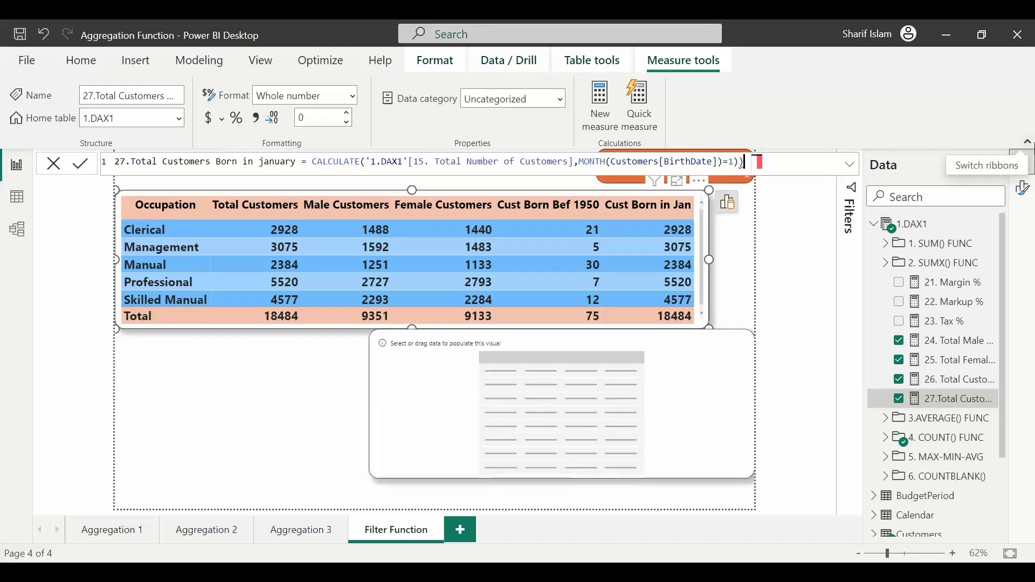
key("Return")
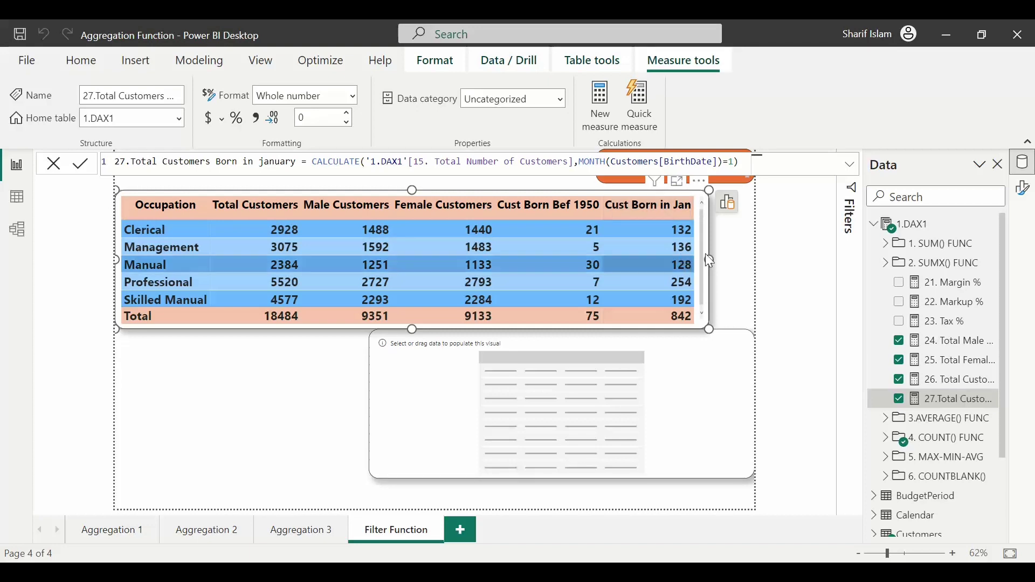
left_click_drag(709, 257, 709, 261)
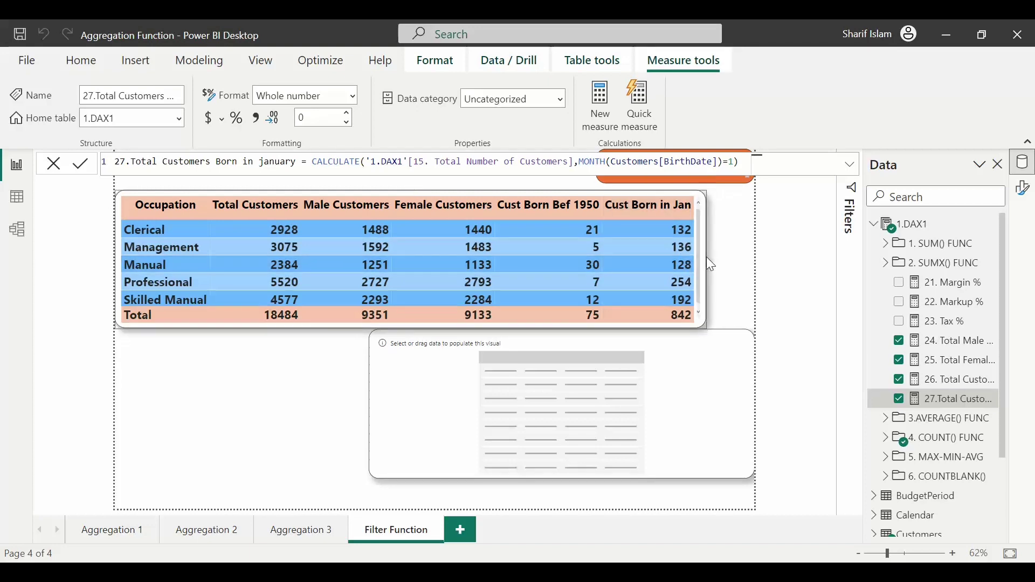